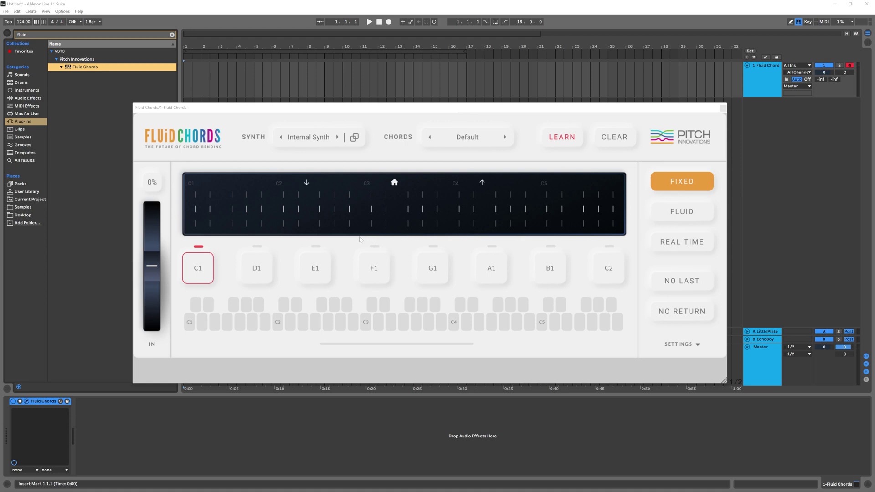
Try the pitch bend wheel and look through the available synth presets, including those for Pigments.
left_click_drag(155, 268, 155, 223)
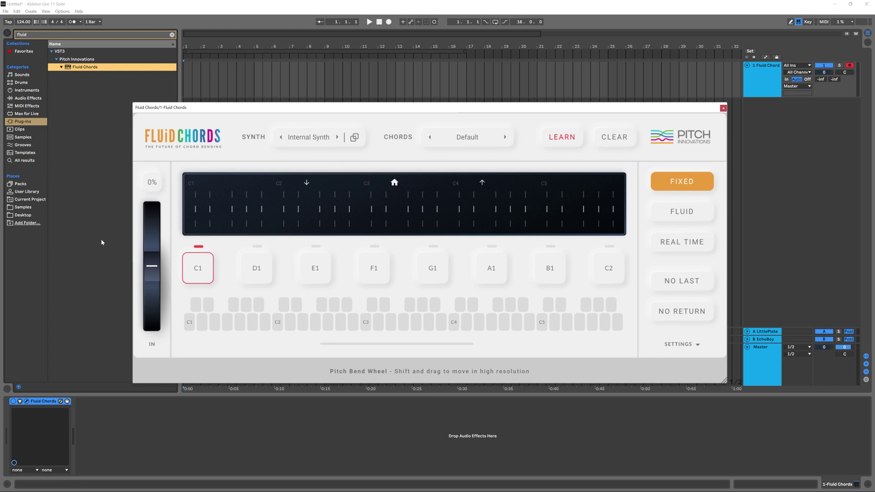
left_click(317, 140)
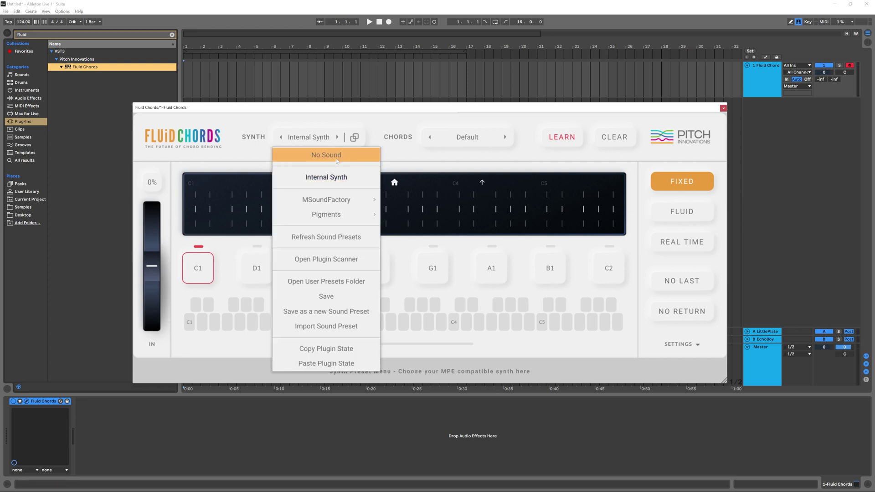
mouse_move(327, 199)
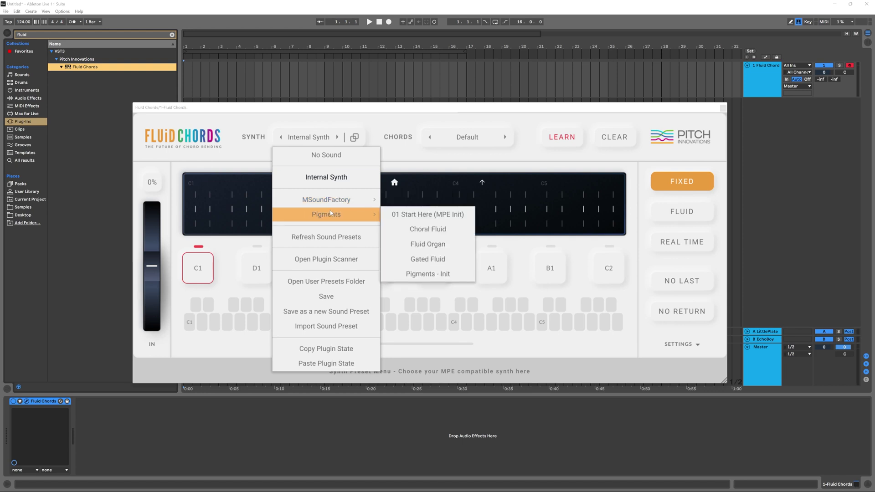
left_click(316, 141)
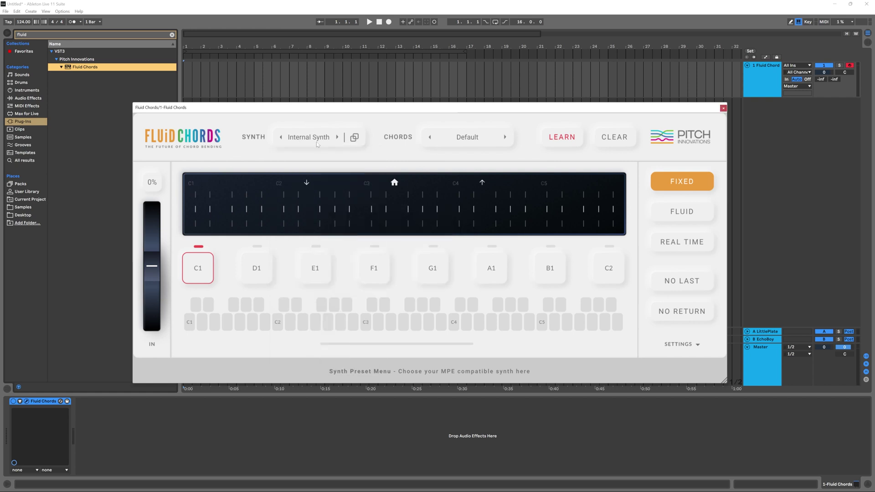
Load the factory chord preset Drama - Dm from the 03 Cinematic Presets category.
left_click(463, 141)
mouse_move(493, 152)
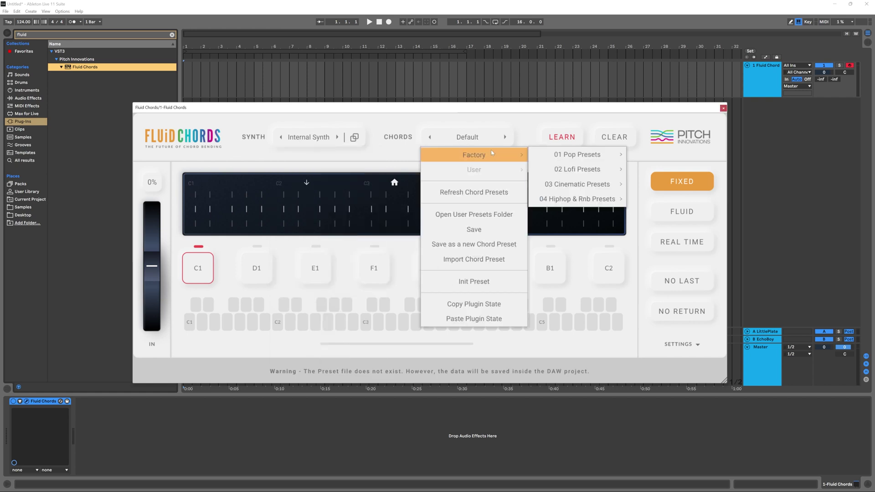
mouse_move(565, 154)
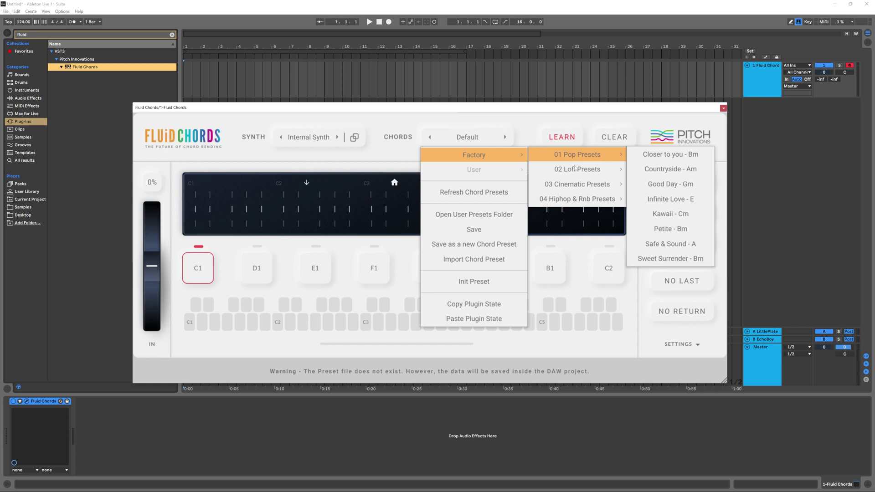
mouse_move(573, 202)
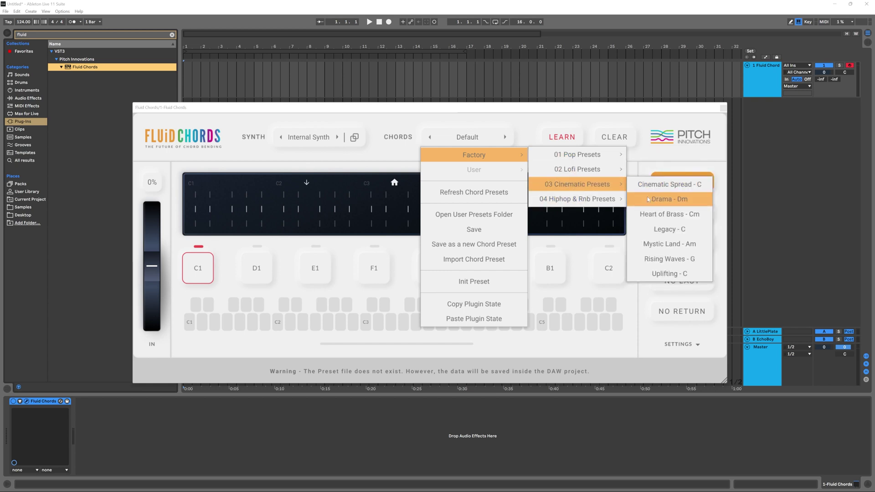
left_click(649, 200)
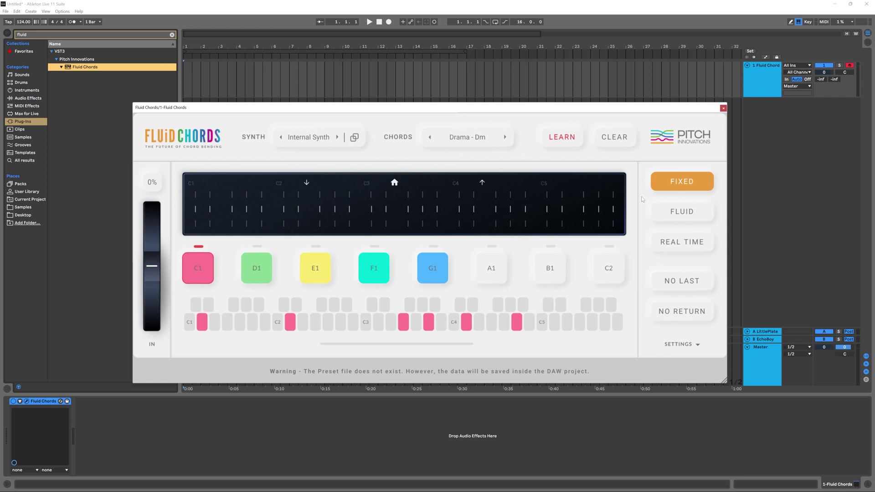
Play the C1 chord trigger and bend its chord upward with the pitch bend wheel.
left_click(198, 274)
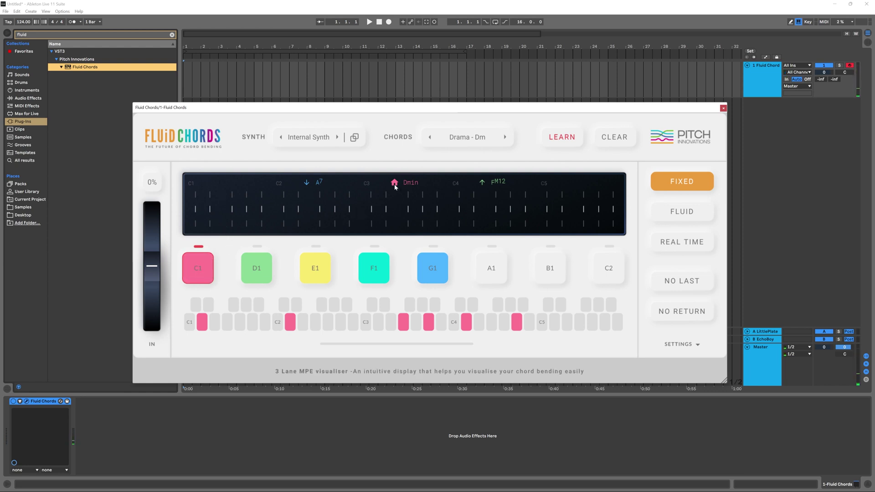
key("a")
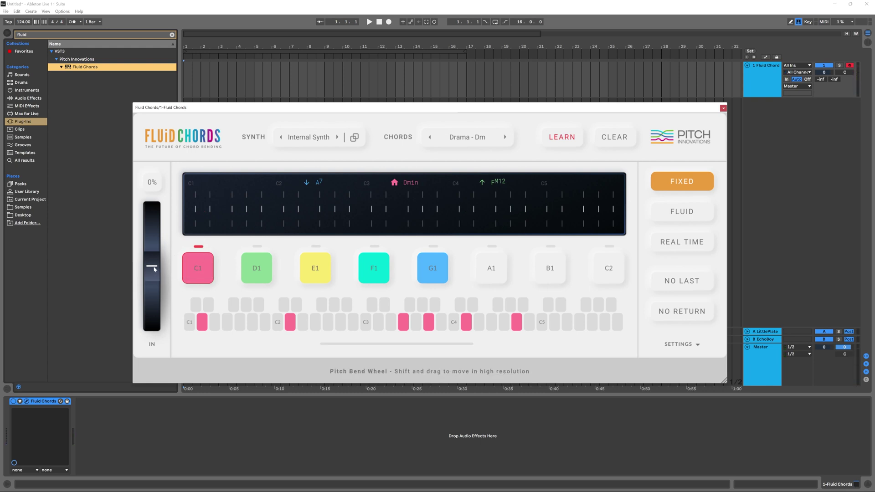
key("a")
left_click_drag(154, 269, 176, 190)
left_click_drag(152, 266, 169, 211)
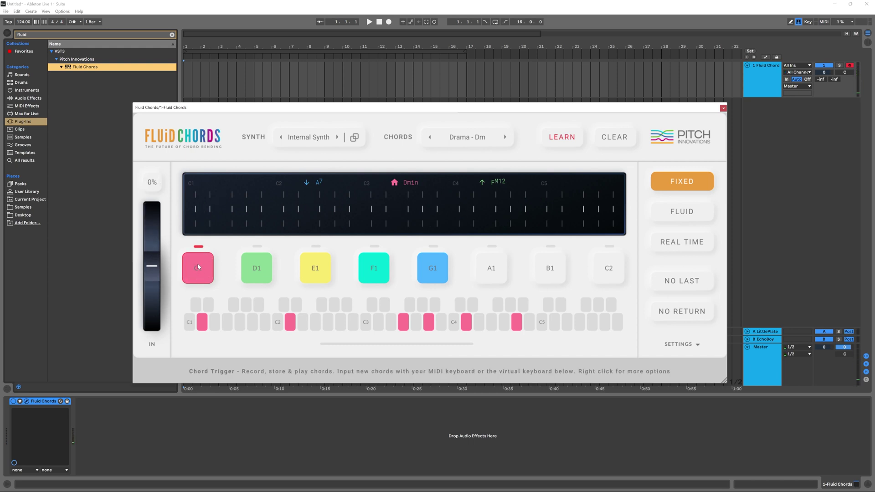
Audition the D1, C1 and G1 chord triggers, then return to C1 and bend it fully upward.
left_click(253, 272)
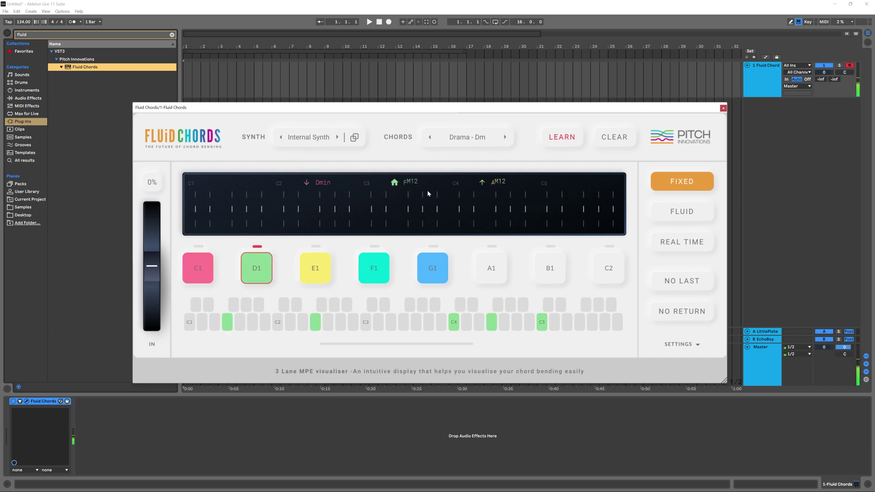
left_click(197, 271)
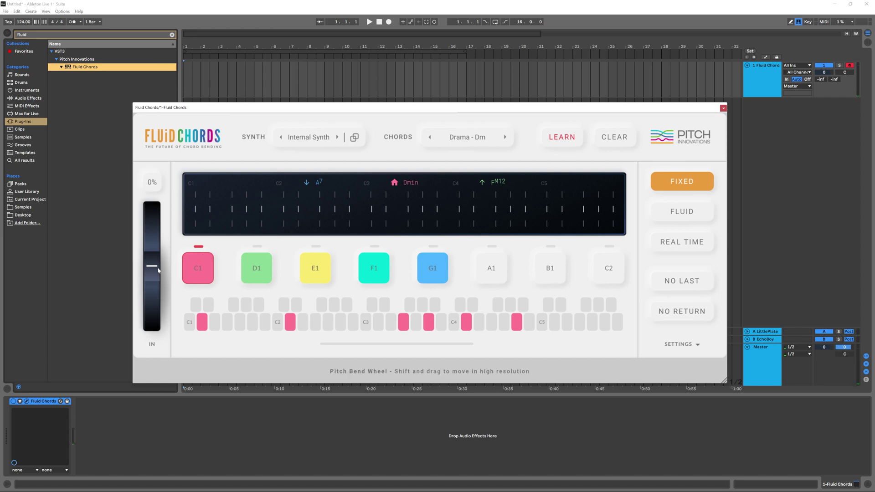
left_click(433, 270)
left_click(198, 268)
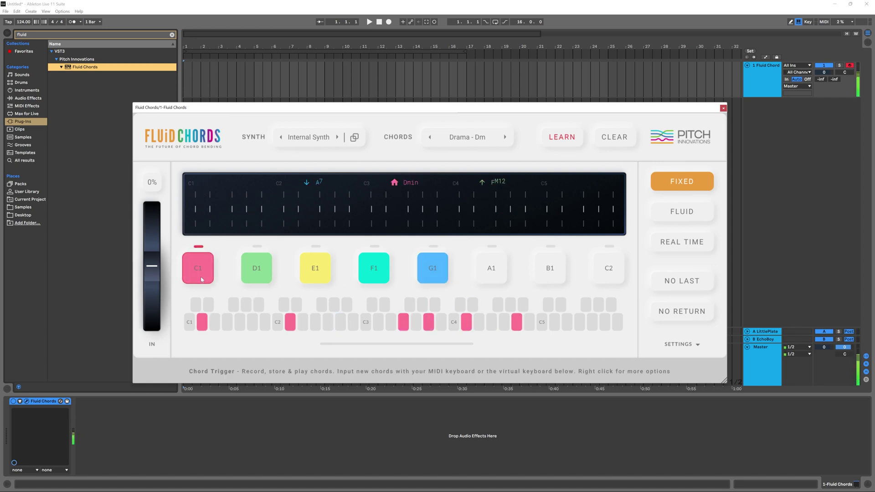
left_click_drag(152, 266, 163, 174)
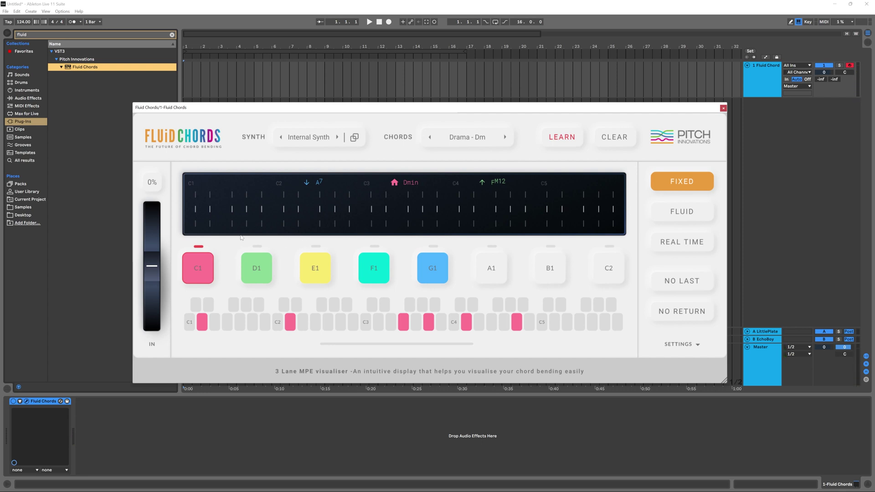
Replay the C1 chord and bend it up to the following chord several times in Fixed mode.
key("a")
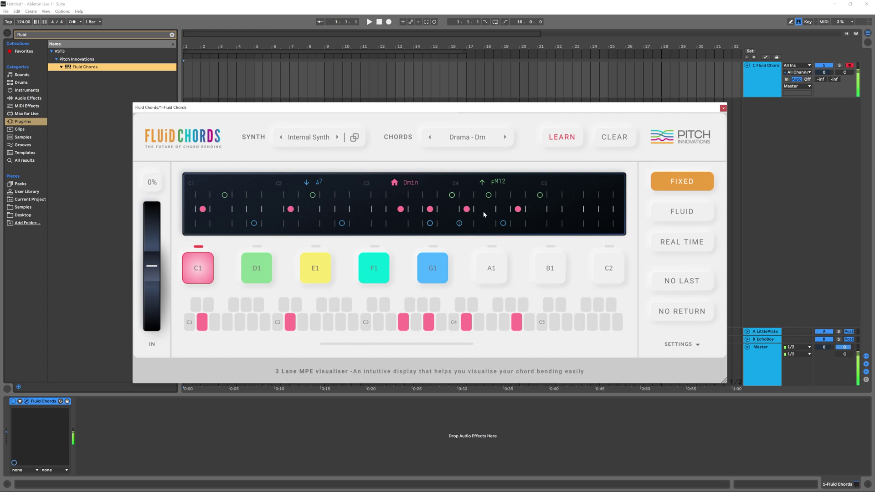
key("a")
left_click_drag(153, 283, 171, 207)
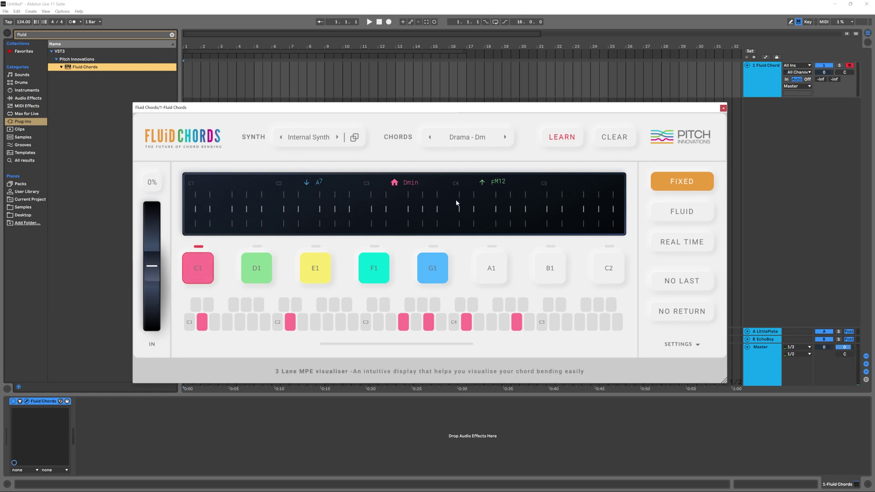
key("a")
left_click_drag(149, 280, 170, 198)
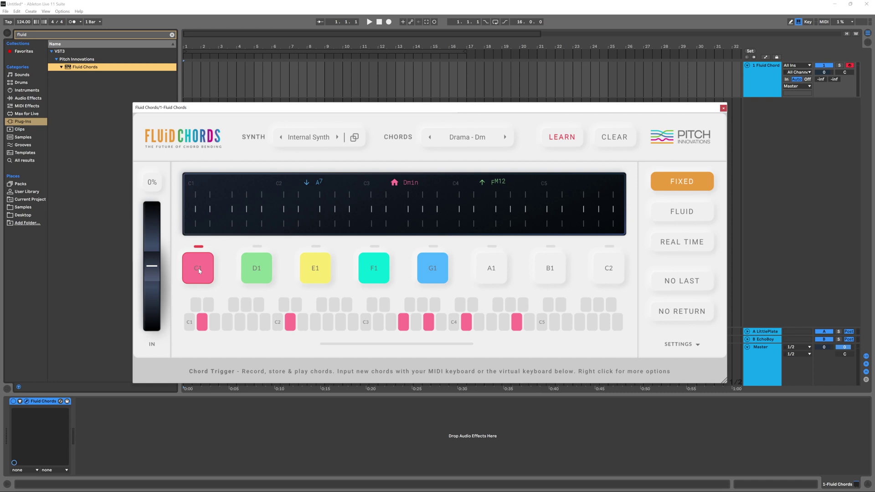
Select the D1 chord trigger and bend downward toward the preceding chord with the pitch bend wheel.
left_click(259, 272)
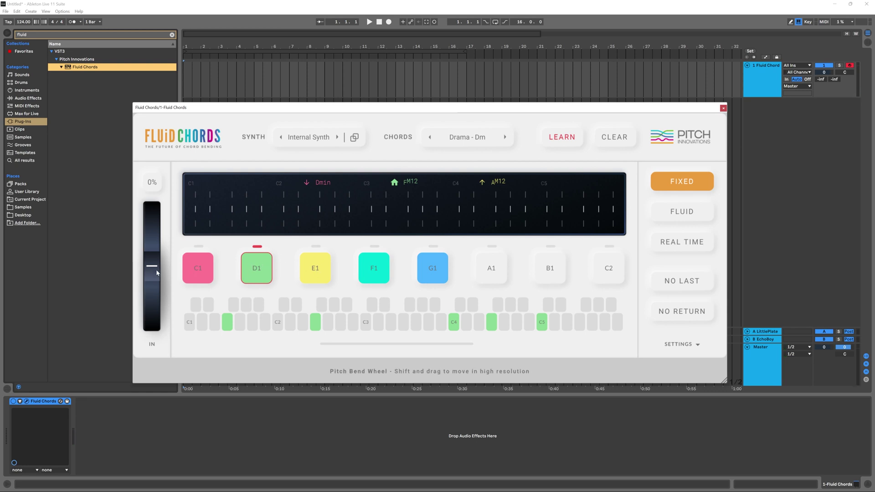
left_click_drag(173, 272, 170, 350)
left_click_drag(156, 276, 152, 298)
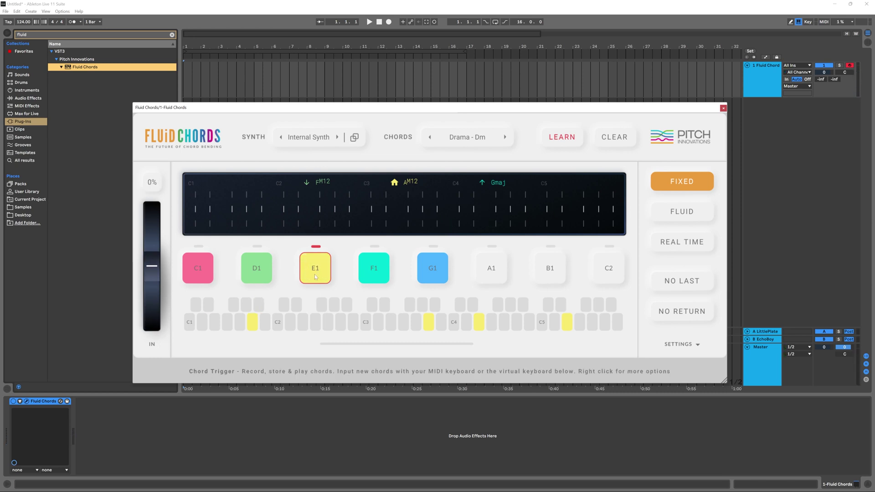
Switch the bending mode to Fluid, set F1 as the target chord for C1, and bend upward to it.
left_click(675, 217)
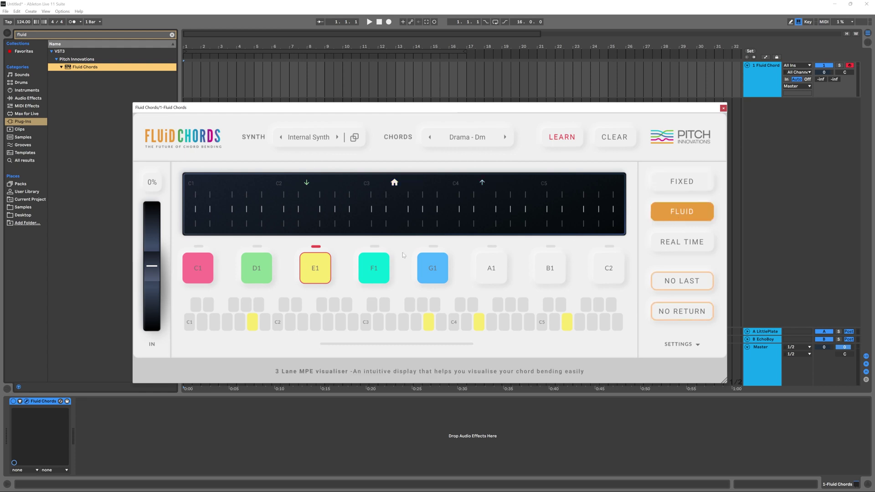
left_click(199, 273)
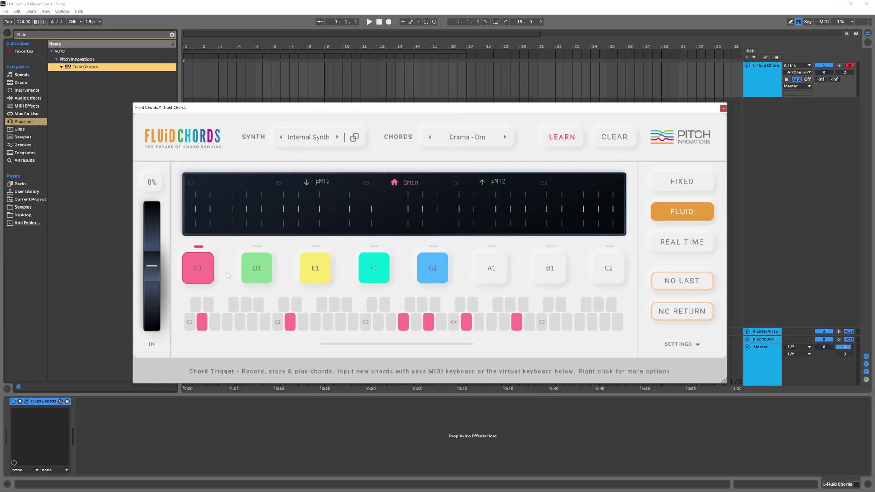
left_click(374, 272)
left_click(205, 272)
left_click(203, 269)
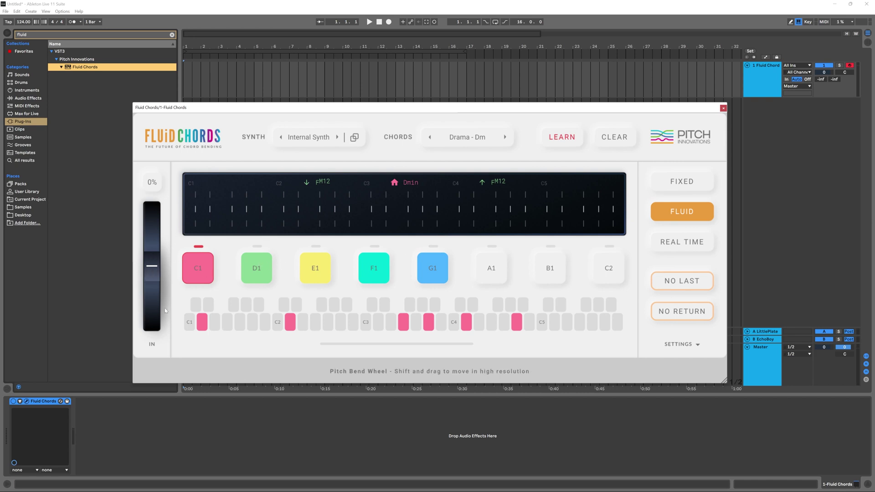
left_click(374, 269)
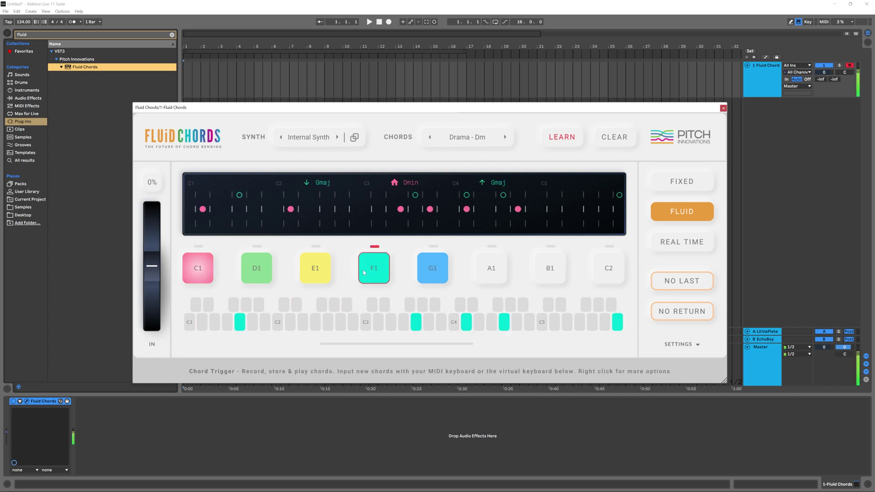
left_click_drag(145, 274, 148, 215)
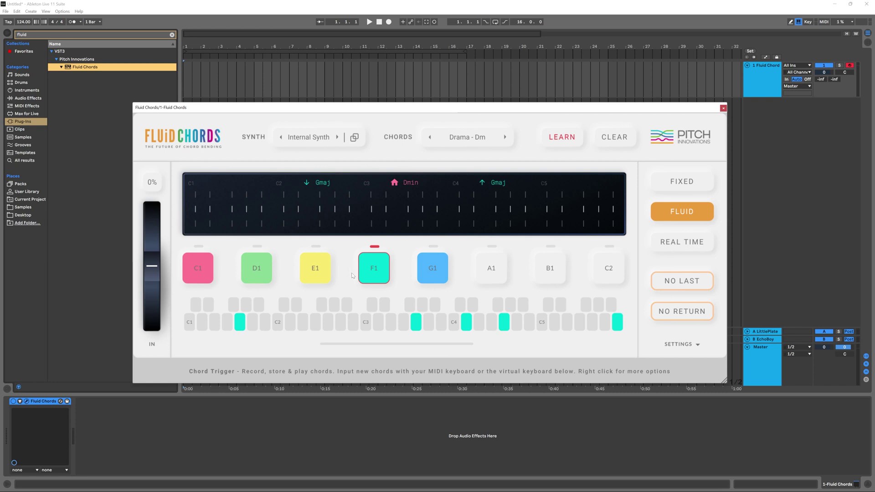
Play the C1 chord and bend it successively to the E1, D1 and F1 target chords.
left_click(211, 274)
left_click(321, 277)
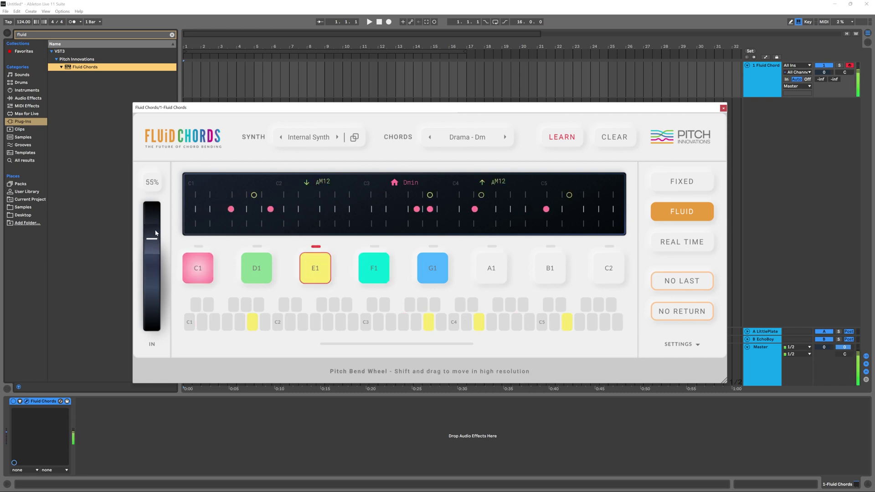
left_click(265, 269)
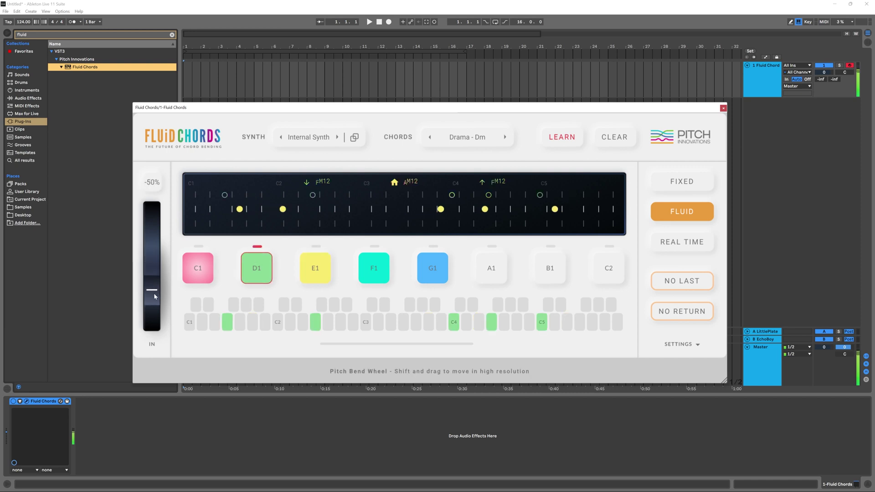
left_click_drag(152, 274, 152, 212)
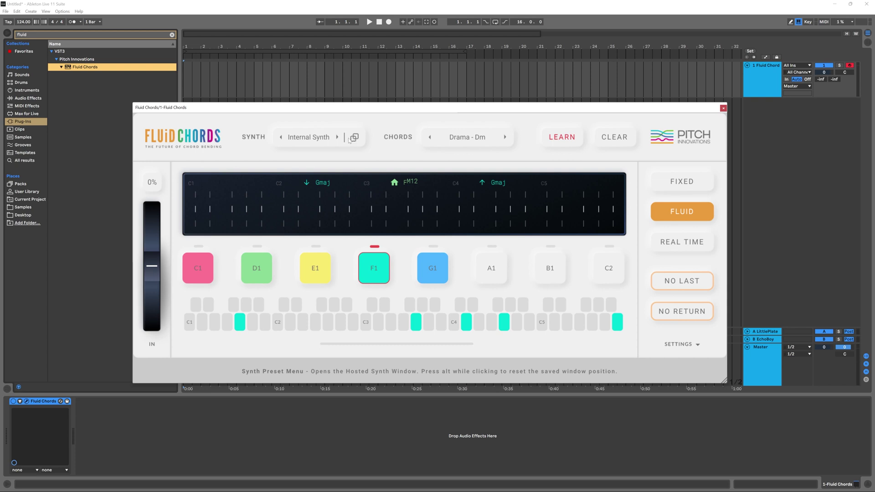
Load the Pigments synth preset 01 Start Here (MPE Init) as the sound source.
left_click(307, 142)
mouse_move(315, 213)
left_click(405, 215)
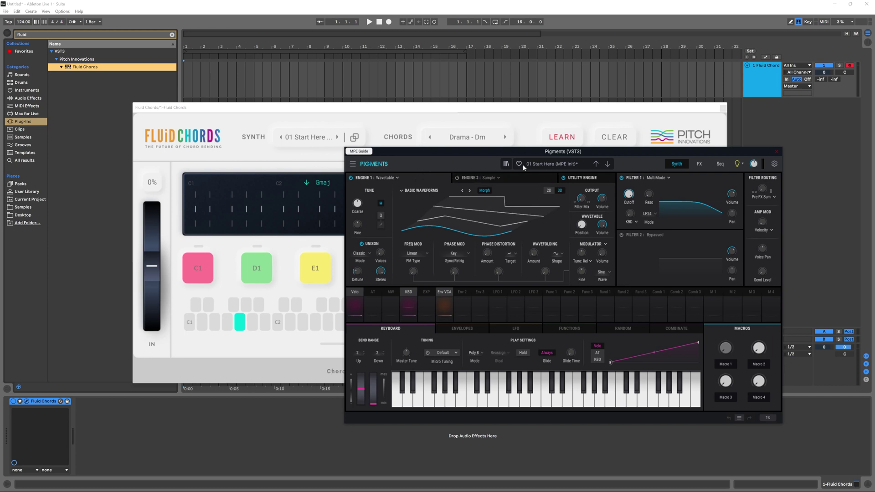
Load the Dark Runner preset from the liked presets in Pigments and close the preset browser.
left_click(507, 163)
left_click(371, 233)
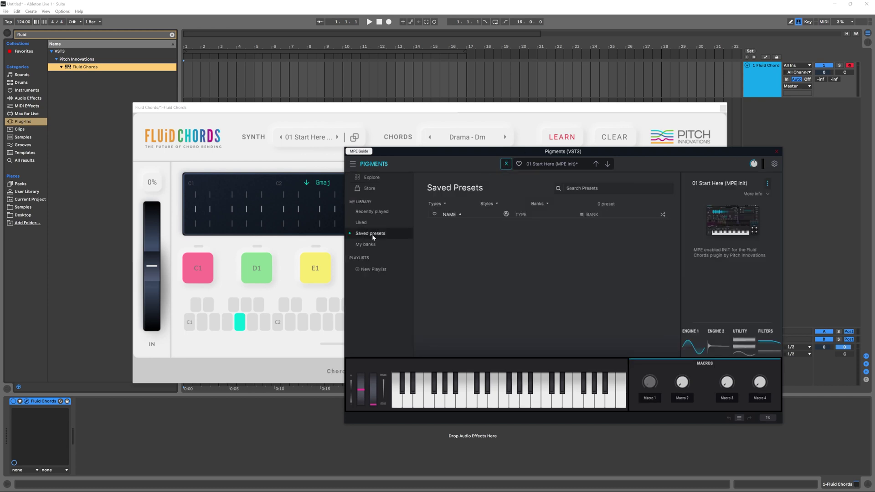
left_click(361, 222)
left_click(456, 224)
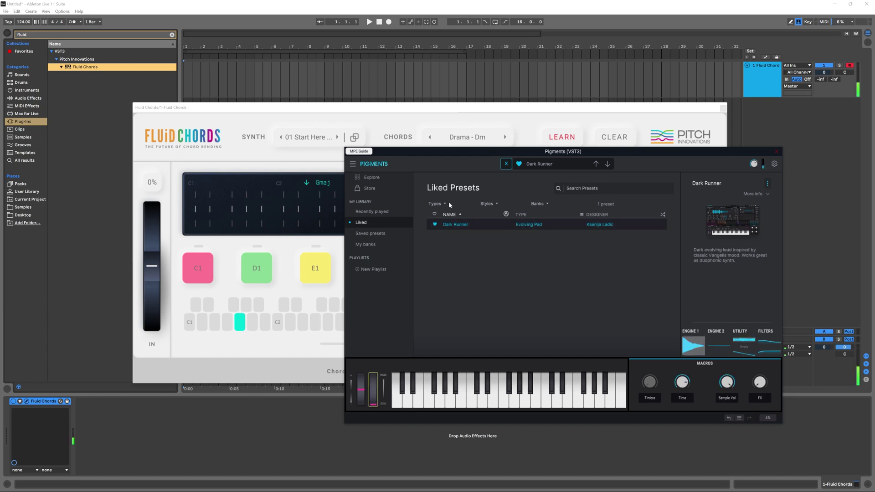
left_click(506, 163)
Return to the Fluid Chords window, play the C1 chord, and bend it upward to E1 and on to D1.
left_click(324, 107)
left_click(198, 268)
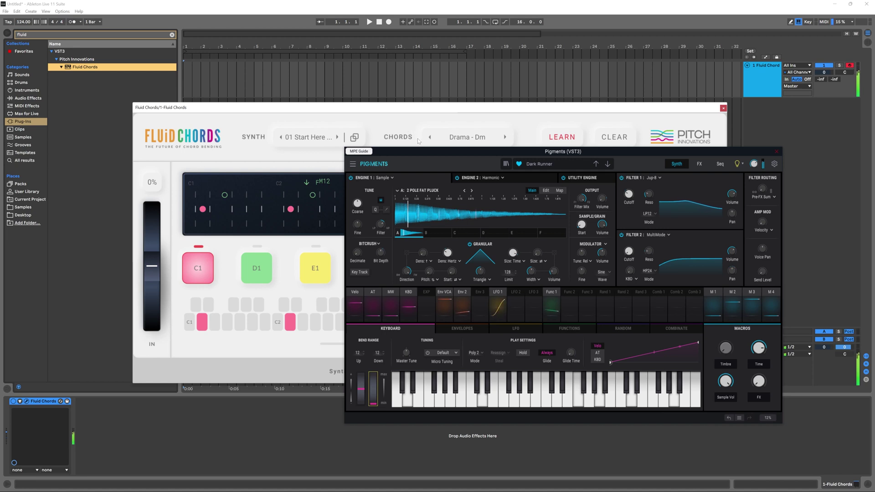
left_click(315, 268)
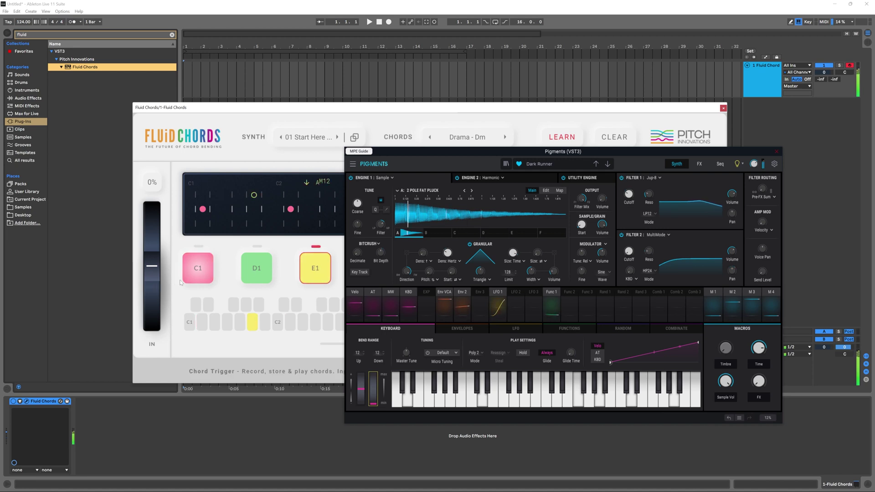
left_click_drag(152, 290, 152, 204)
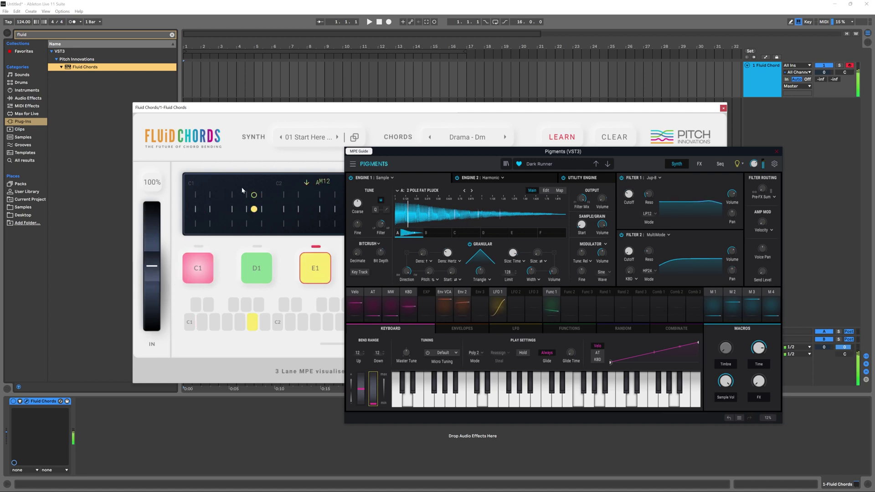
left_click(254, 268)
left_click_drag(151, 265, 168, 193)
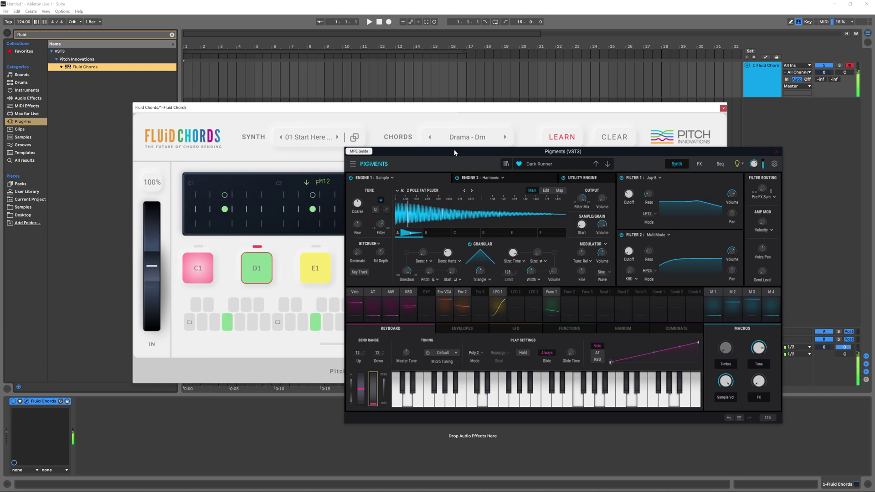
Move the Pigments window clear of the chord triggers, set G1 as the target, and bend down to -100%.
left_click_drag(455, 150, 674, 177)
left_click(432, 268)
left_click_drag(152, 266, 161, 345)
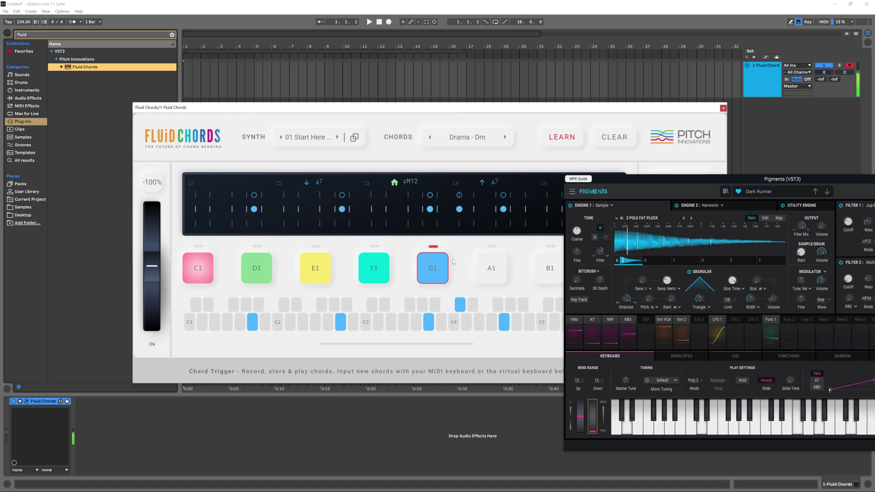
Close the Pigments window and clear all chords from the Fluid Chords triggers.
left_click_drag(678, 179, 465, 162)
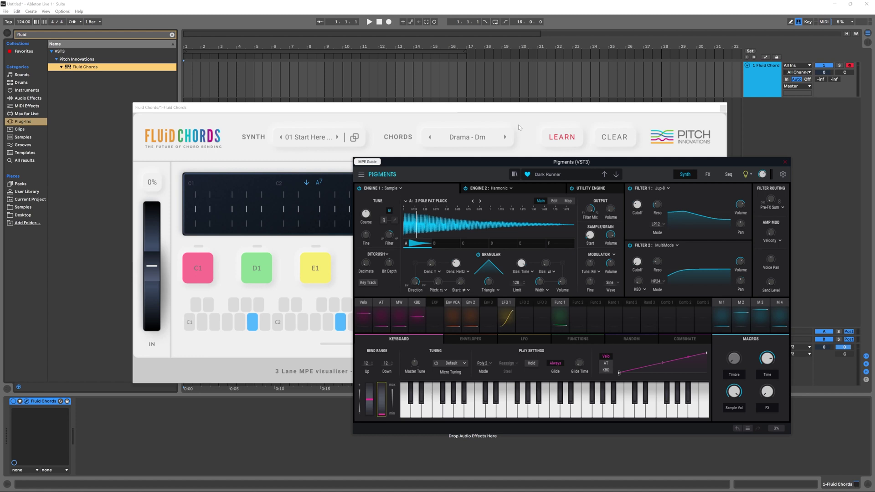
left_click(784, 163)
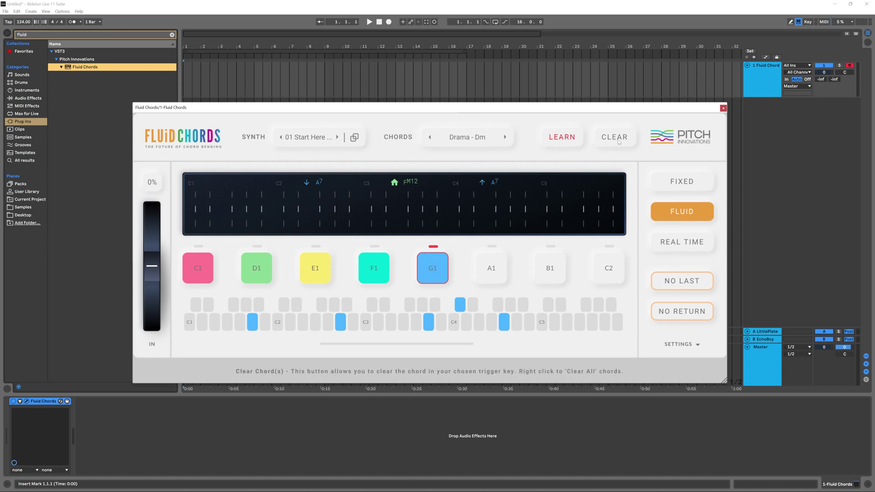
left_click(620, 141)
right_click(616, 141)
left_click(617, 154)
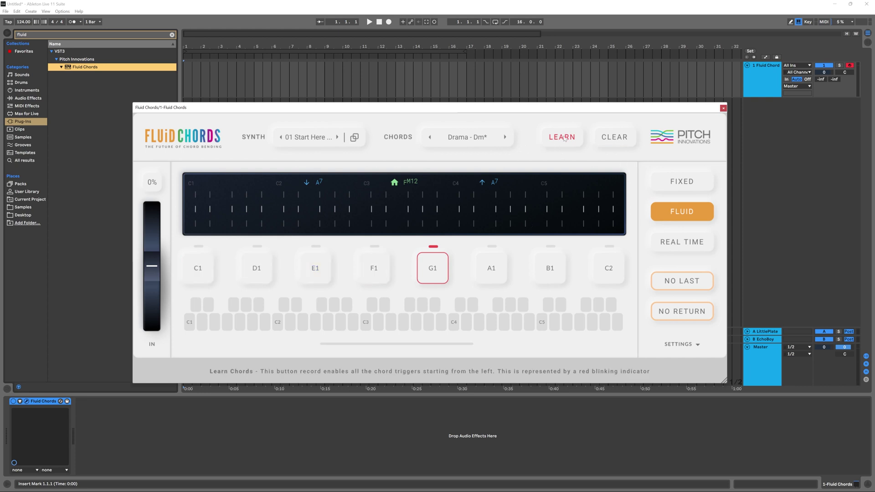
Record a played chord onto the C1 trigger with Learn, then clear that trigger and leave Learn mode.
left_click(198, 269)
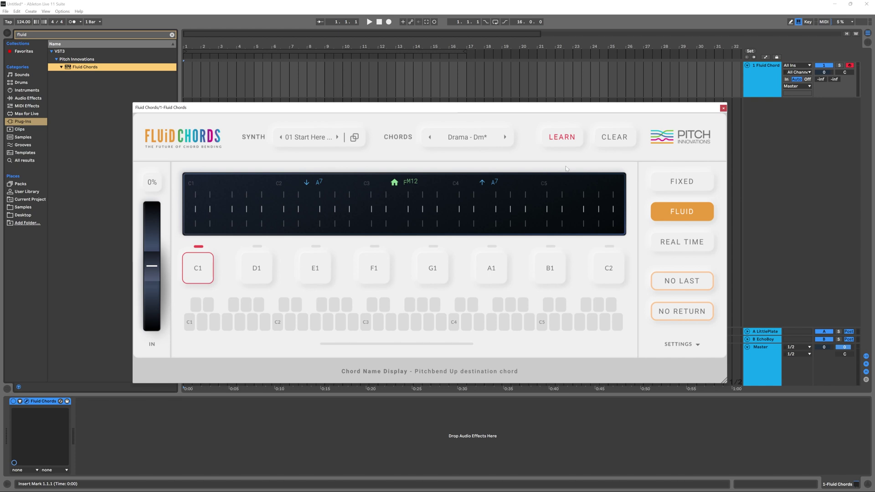
left_click(562, 138)
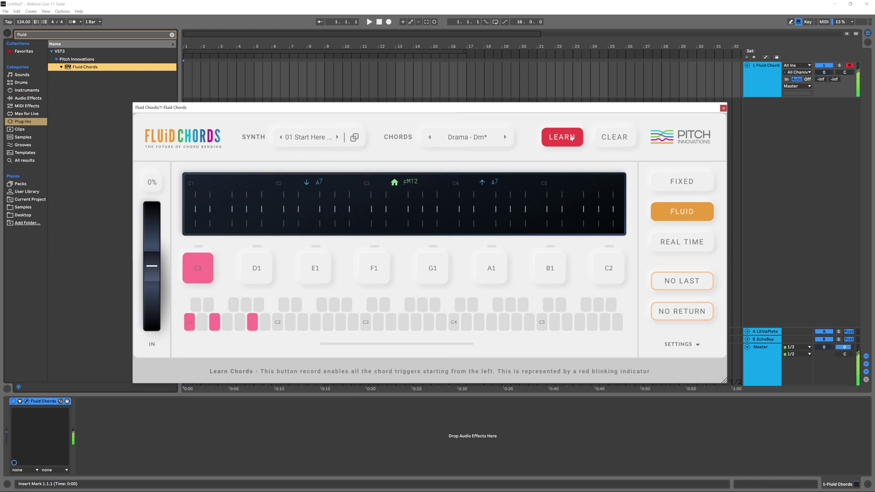
left_click(198, 274)
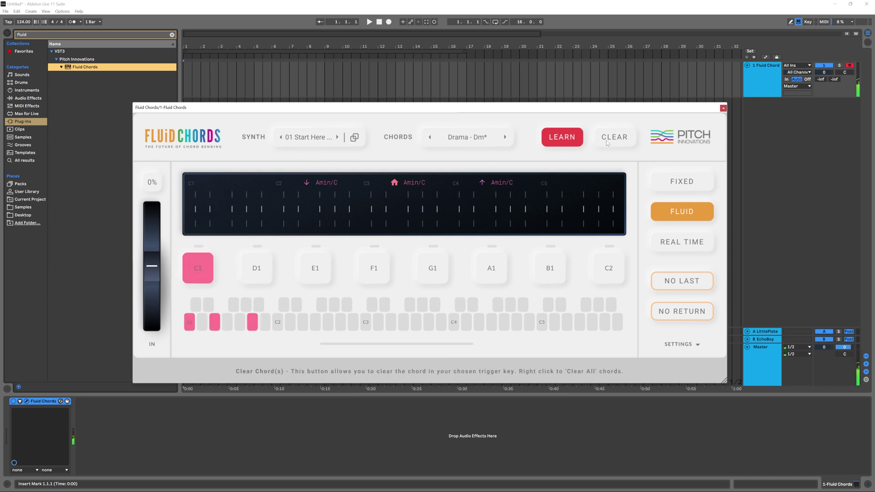
left_click(562, 138)
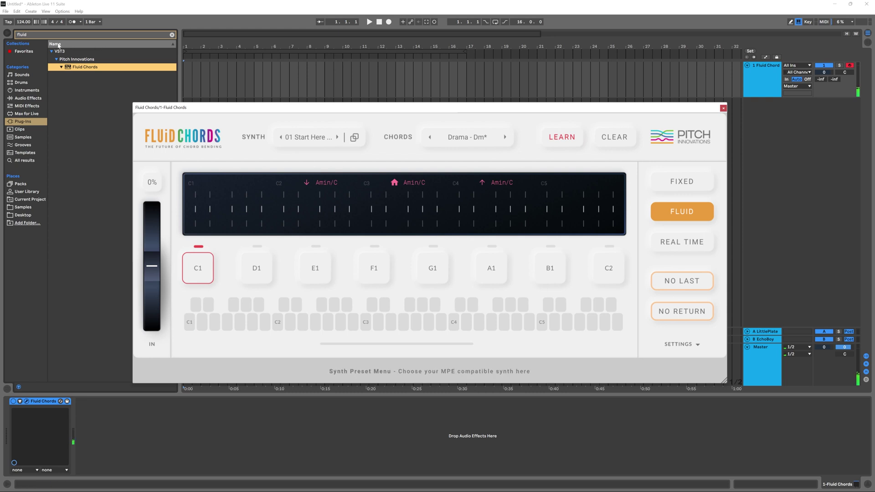
Search the plug-ins for "scaler" and load the VST3 version of Scaler 2 onto a new MIDI track.
key("ctrl+f")
type("scaler")
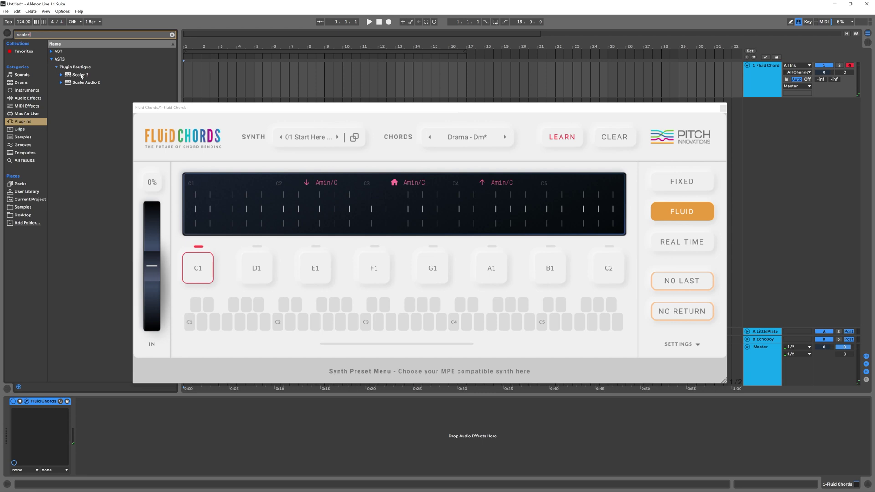
left_click_drag(81, 76, 783, 149)
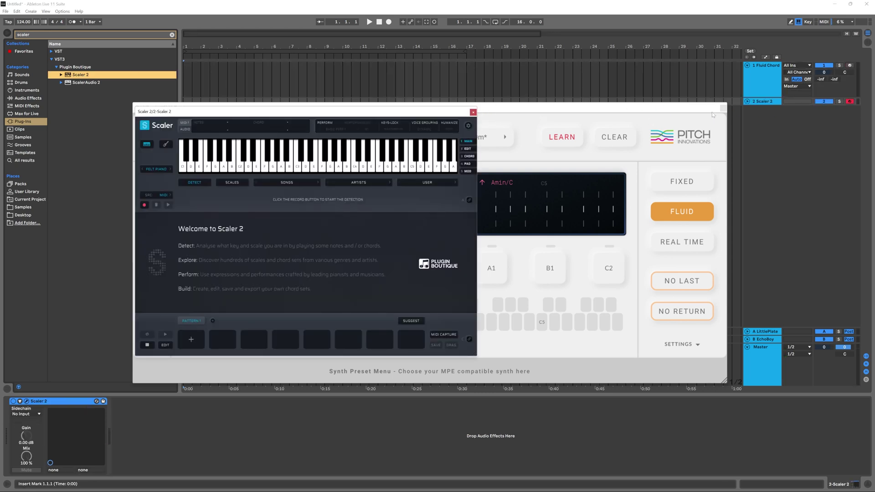
Enlarge the Scaler 2 window, shrink the Fluid Chords window, and arrange them so the track routing stays accessible.
left_click_drag(474, 354, 561, 391)
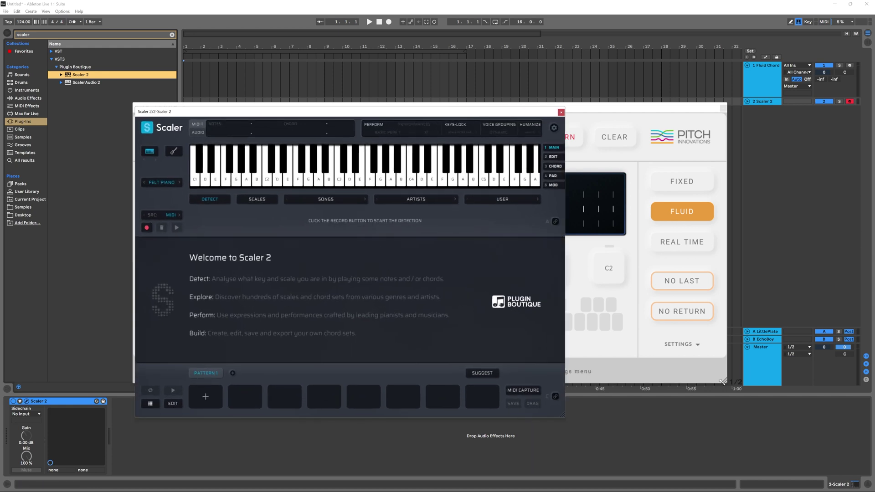
left_click_drag(724, 382, 628, 338)
left_click(496, 354)
left_click_drag(379, 113, 580, 87)
left_click_drag(302, 109, 218, 116)
left_click_drag(408, 87, 434, 100)
left_click_drag(741, 102, 732, 141)
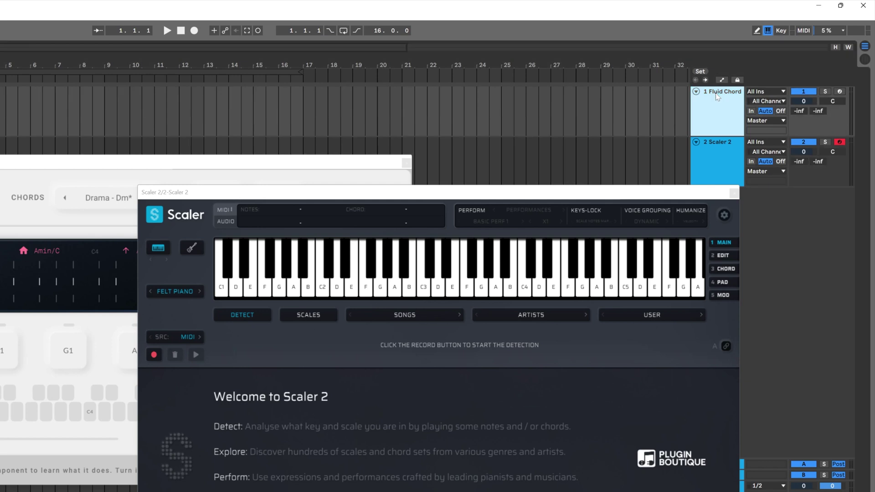
Route MIDI from the 2-Scaler 2 track's Scaler 2 output into the Fluid Chords track with monitoring set to In, and play test notes.
left_click(766, 92)
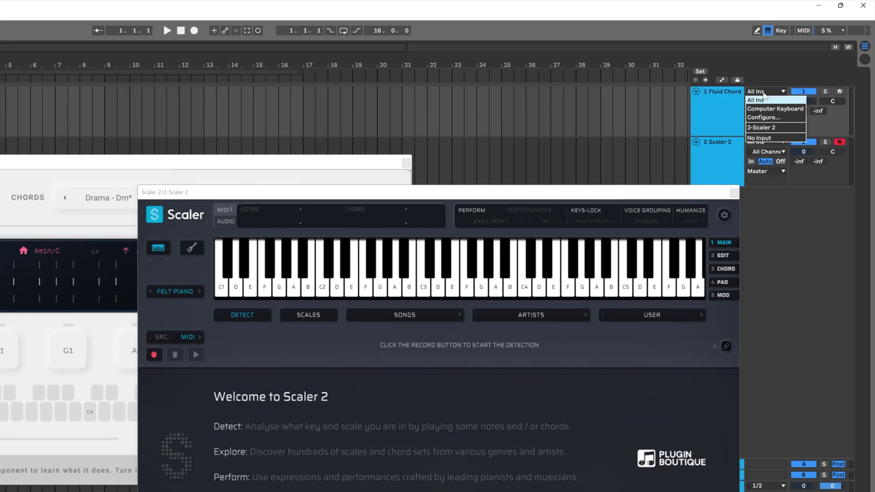
left_click(769, 127)
left_click(766, 101)
left_click(752, 117)
left_click(751, 111)
left_click(395, 288)
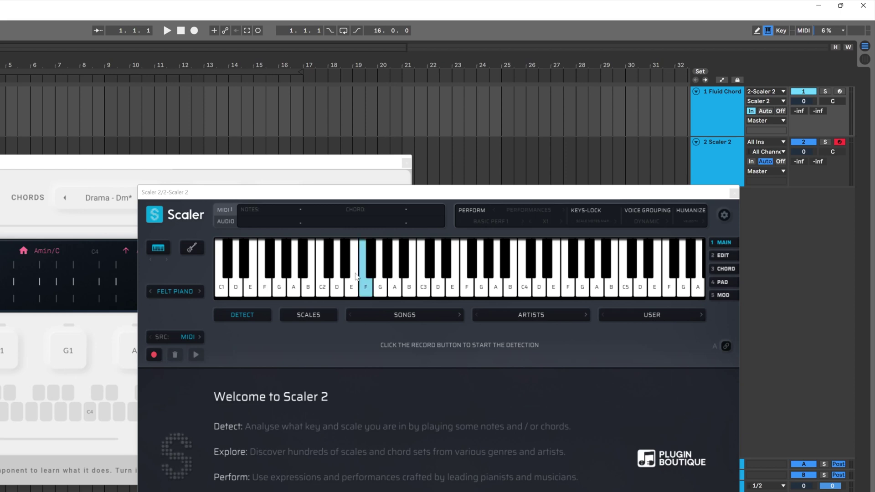
left_click(304, 289)
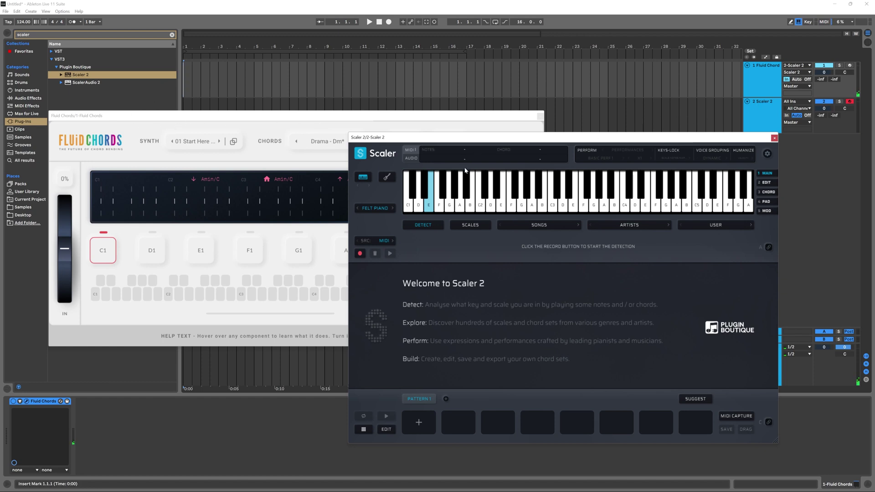
Turn off Scaler 2's internal sound and load its Deep House 1 song chord set.
left_click(375, 206)
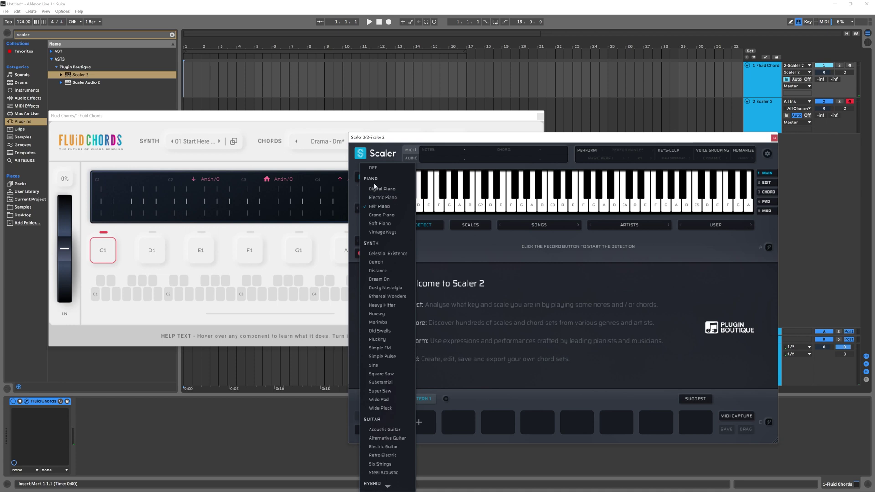
left_click(385, 167)
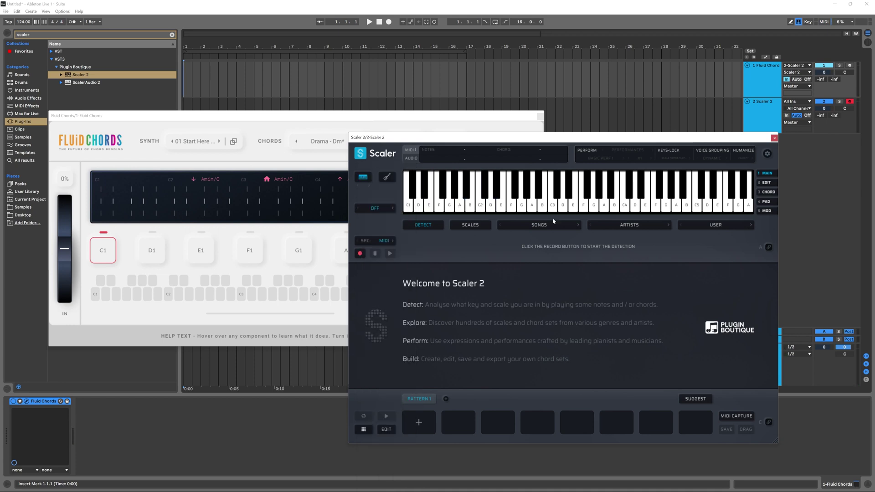
left_click(535, 227)
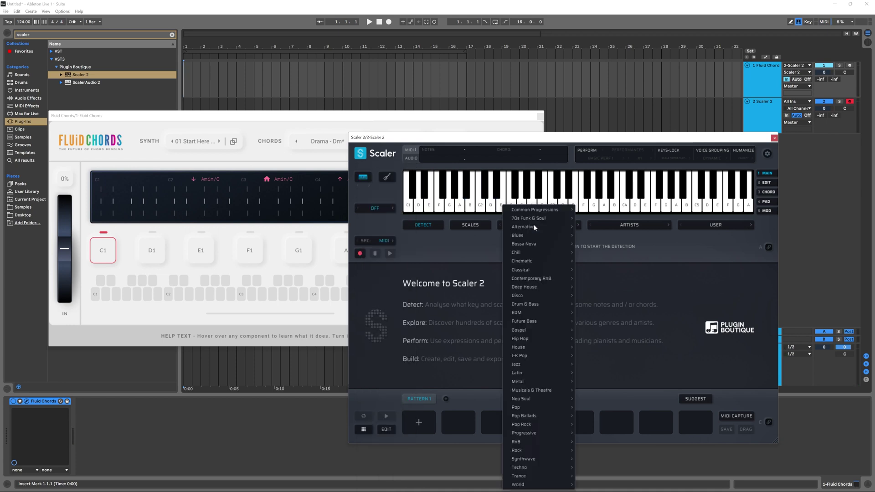
mouse_move(547, 271)
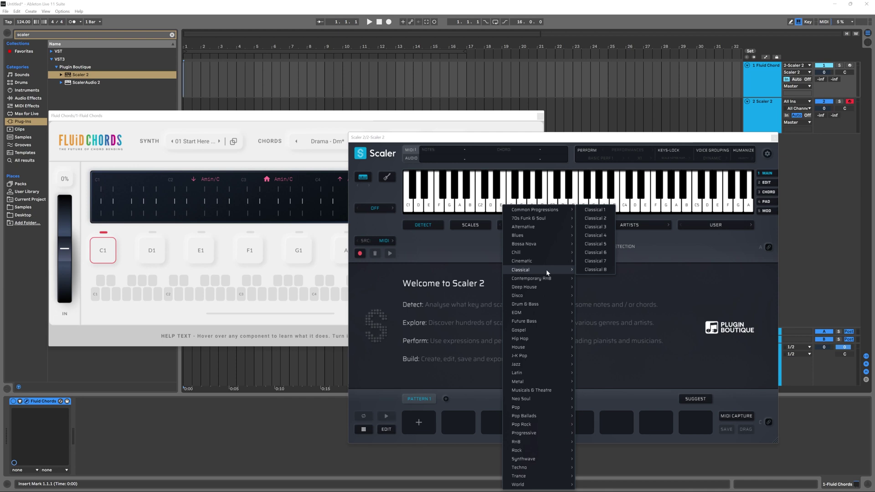
mouse_move(554, 288)
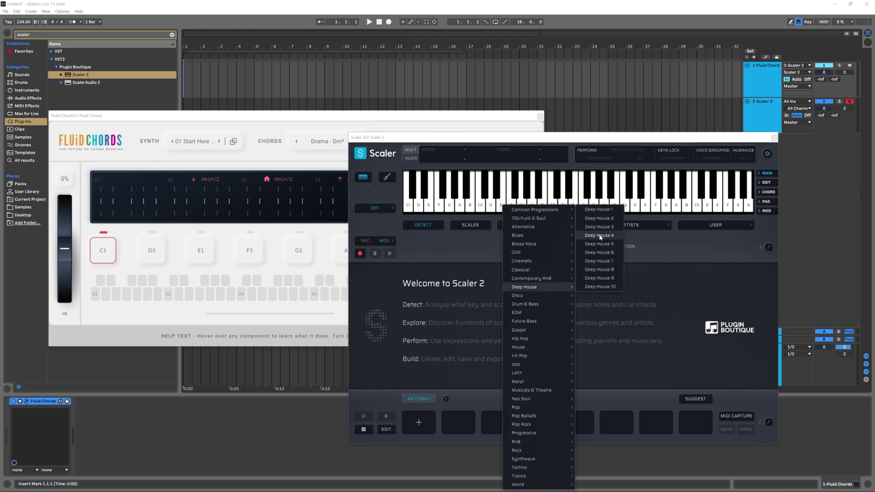
left_click(599, 210)
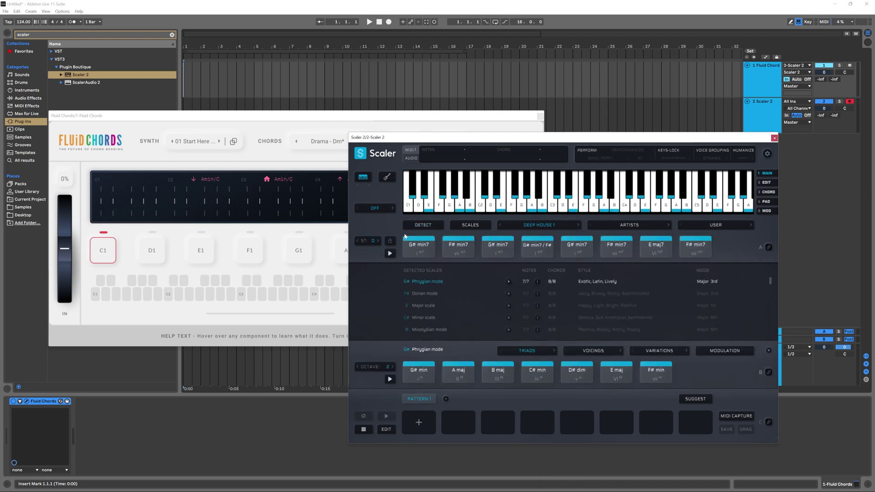
Move the Fluid Chords and Scaler 2 windows apart and enable Learn mode in Fluid Chords.
left_click(432, 105)
left_click_drag(449, 117, 428, 96)
left_click(389, 123)
left_click_drag(539, 138, 569, 134)
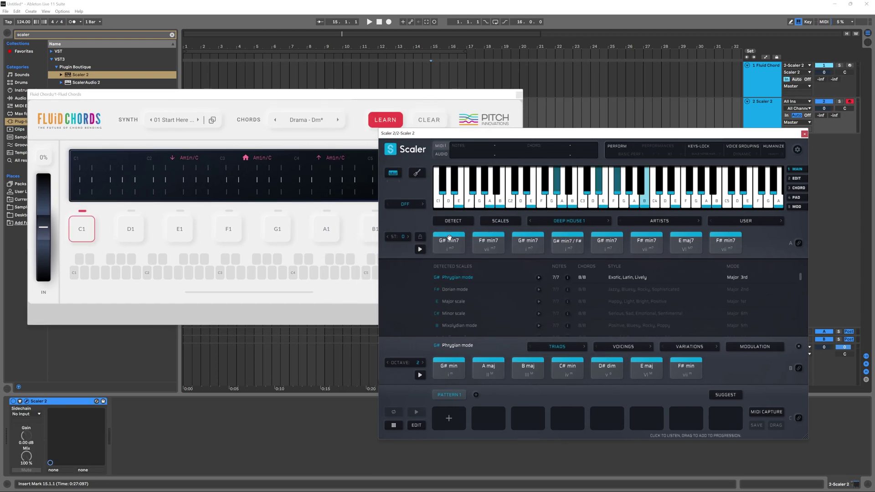
Play the eight Deep House 1 chords in order to record them onto triggers C1 through C2, then close Scaler 2 and centre Fluid Chords.
left_click(450, 248)
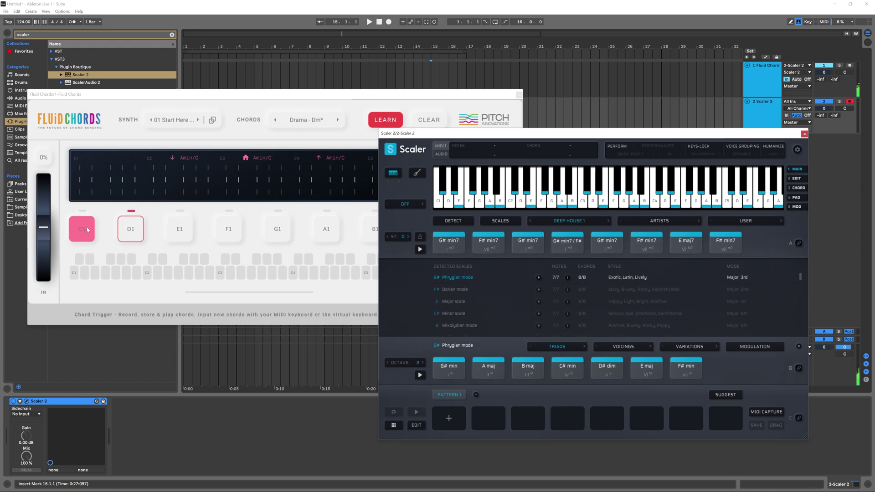
left_click(494, 244)
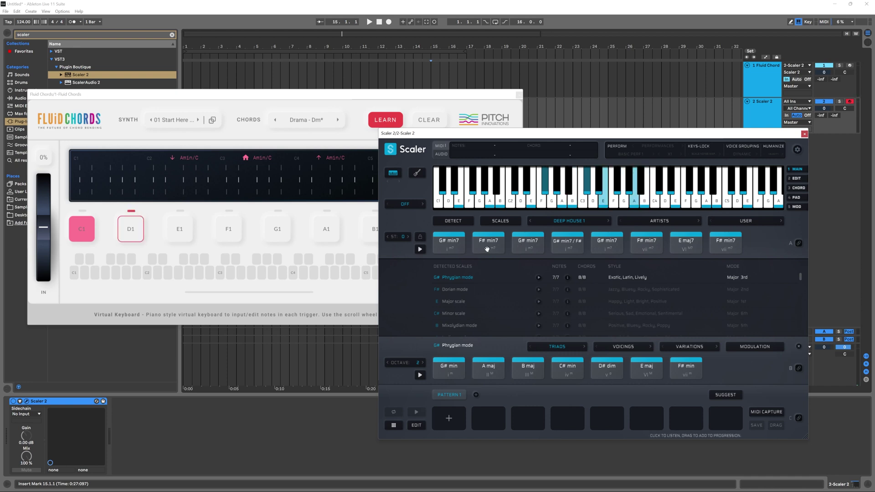
left_click(488, 248)
left_click(531, 249)
left_click(564, 248)
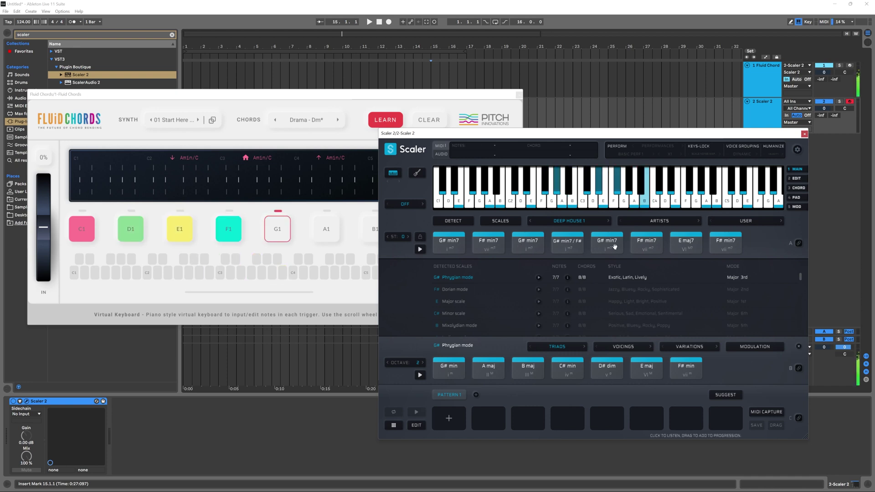
left_click(603, 247)
left_click(647, 246)
left_click(687, 246)
left_click(726, 246)
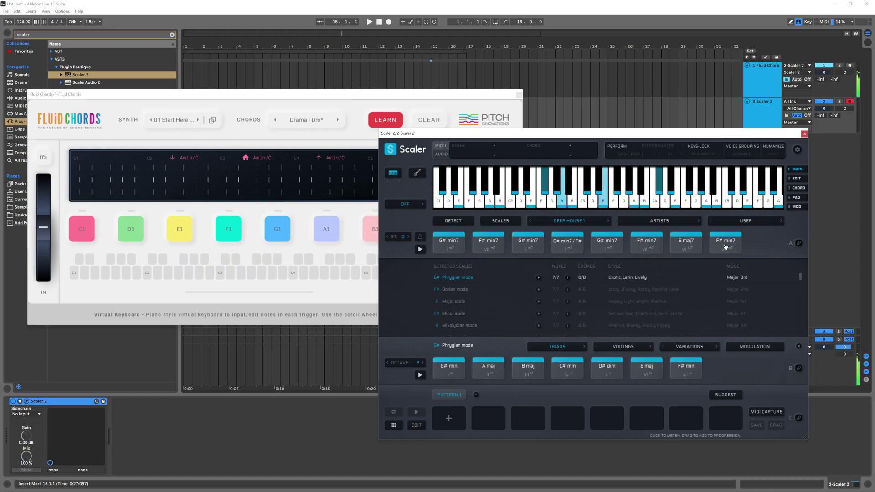
left_click(804, 134)
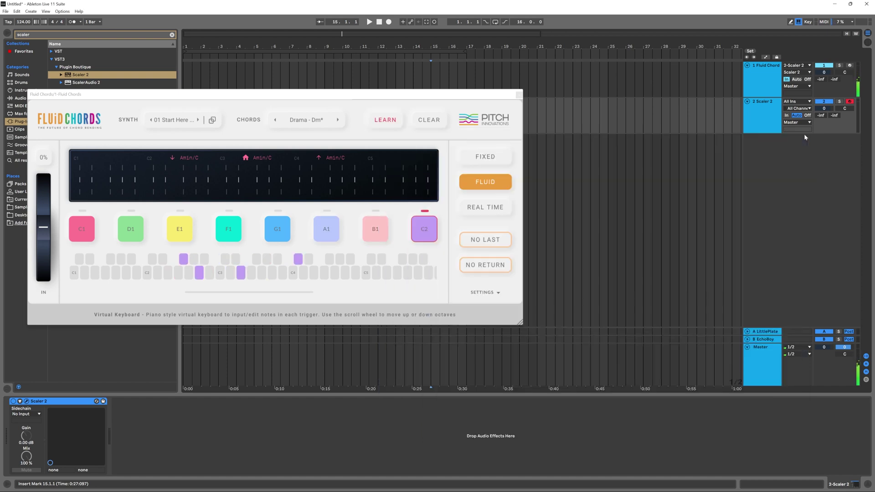
left_click_drag(361, 98, 543, 112)
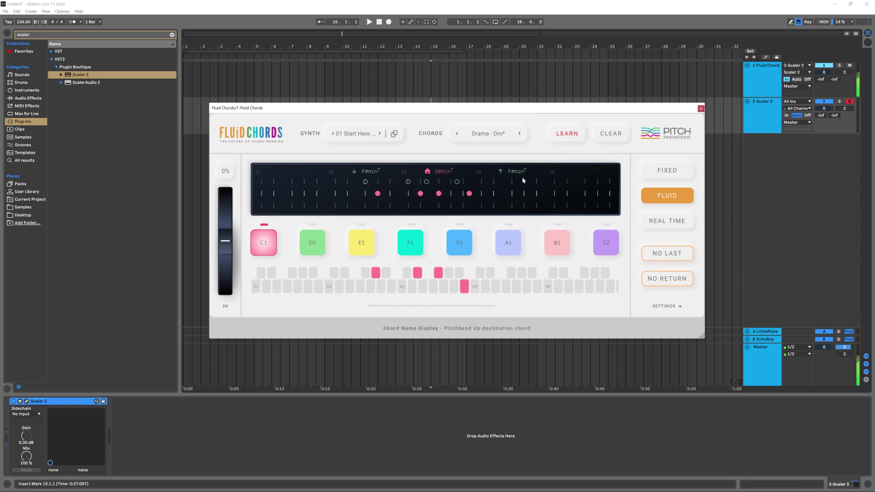
Bend up from the C1 chord through the recorded chords, choosing A1, B1 and C2 as targets, and bend down for C2.
left_click_drag(225, 265, 224, 180)
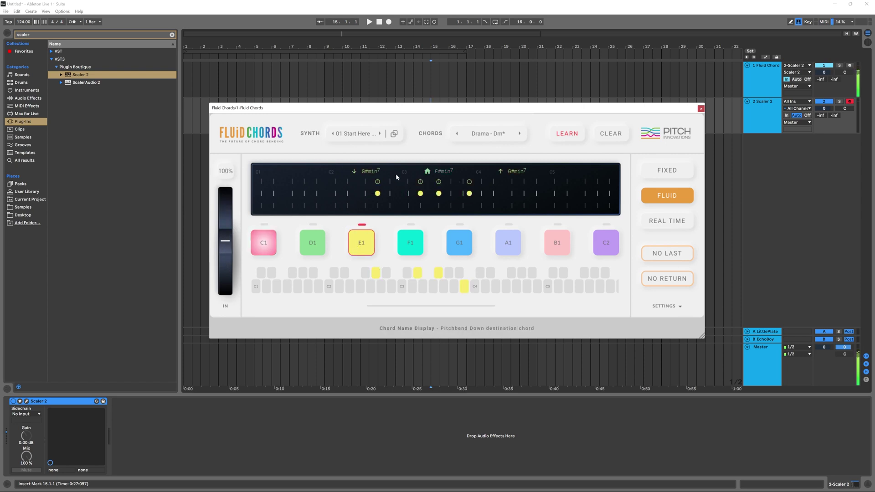
left_click(509, 244)
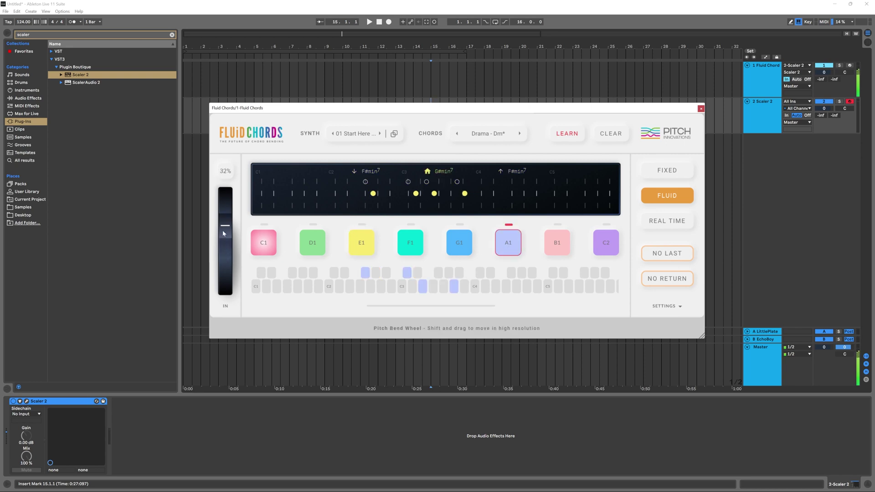
left_click(557, 244)
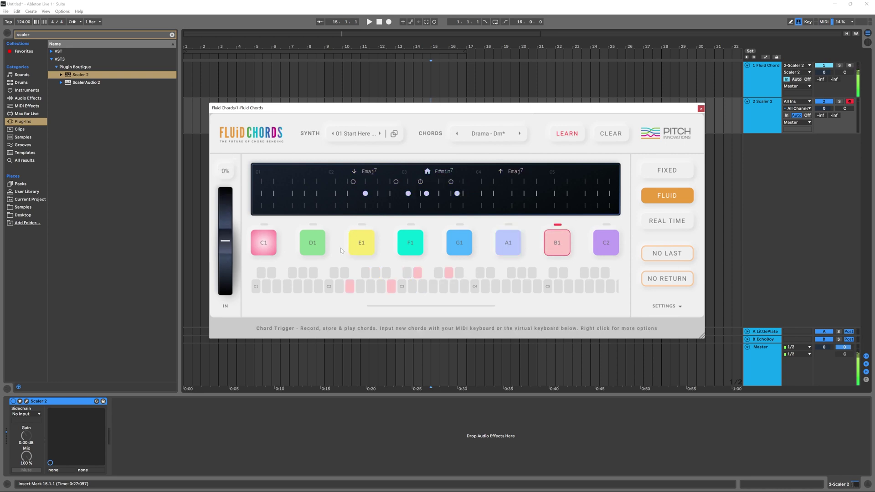
left_click_drag(227, 240, 230, 188)
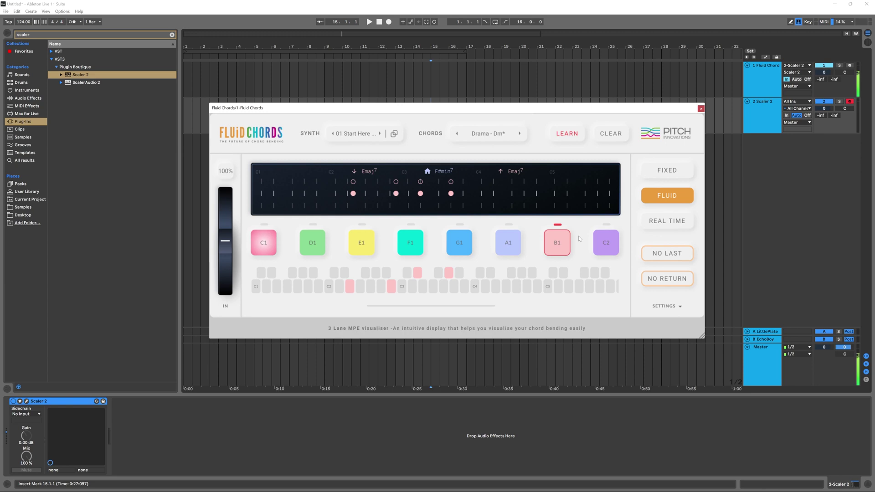
left_click(600, 253)
left_click_drag(220, 253, 228, 305)
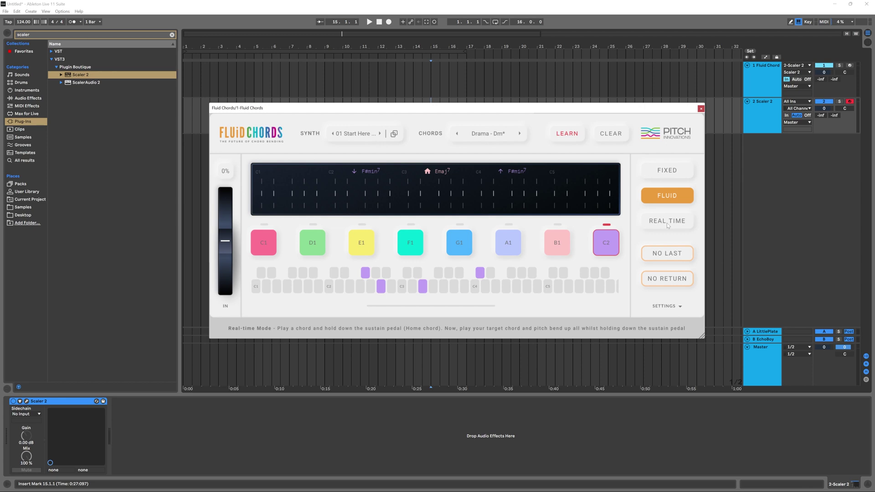
Clear all chords from the Fluid Chords triggers and load Scaler 2's Kingdom Come chord set from the Cinematic songs.
right_click(601, 145)
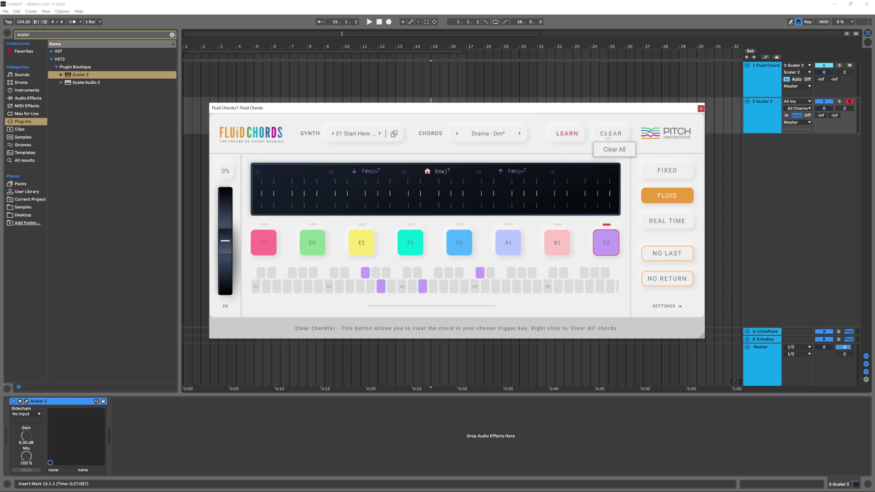
left_click(610, 149)
left_click(764, 111)
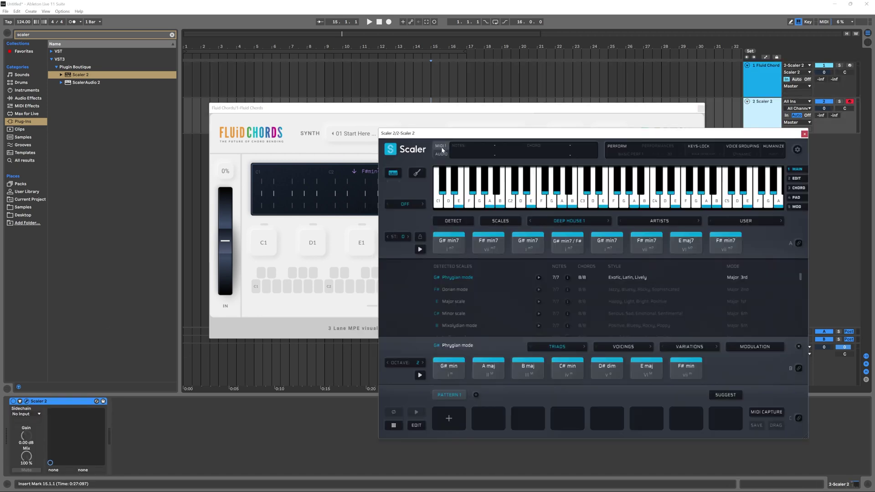
left_click(571, 221)
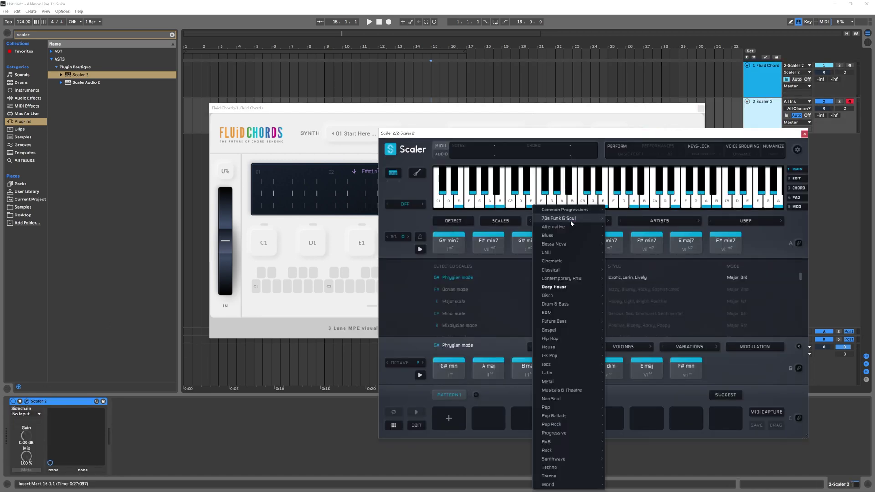
mouse_move(563, 260)
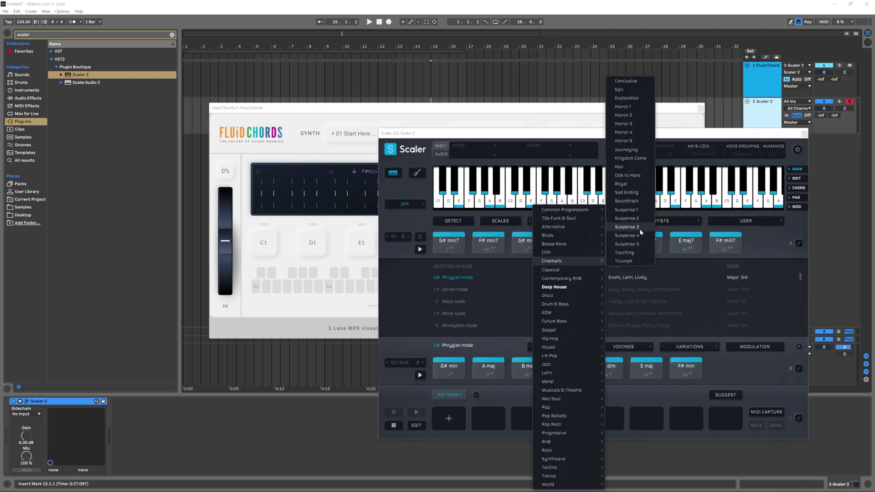
left_click(626, 158)
Move the Fluid Chords window away from Scaler 2, enable Learn mode and bring Scaler 2 to the front.
left_click_drag(319, 108, 188, 107)
left_click(437, 133)
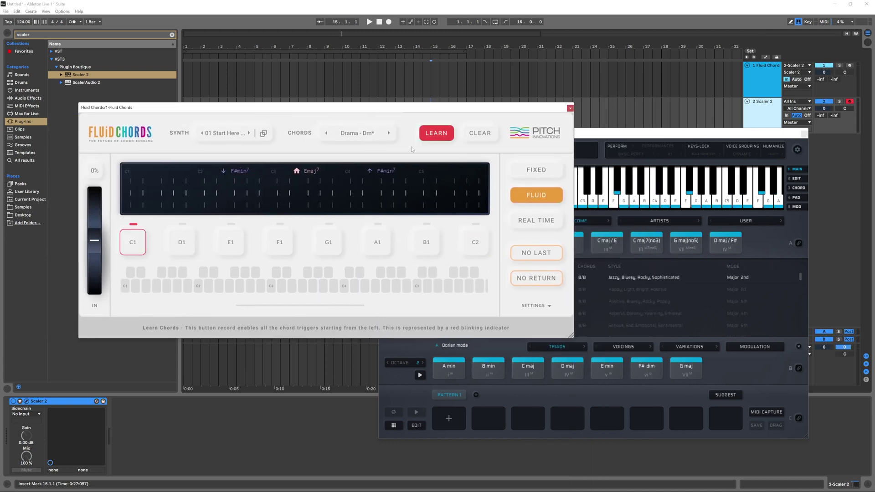
left_click(614, 134)
Record the eight Kingdom Come chords in order onto triggers C1 through C2, then close Scaler 2 and centre Fluid Chords.
left_click(448, 248)
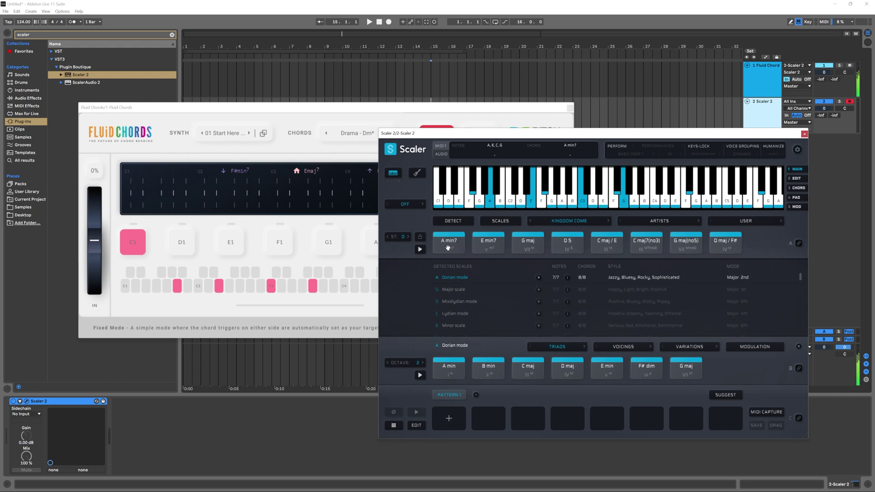
left_click(489, 244)
left_click(528, 244)
left_click(567, 244)
left_click(596, 247)
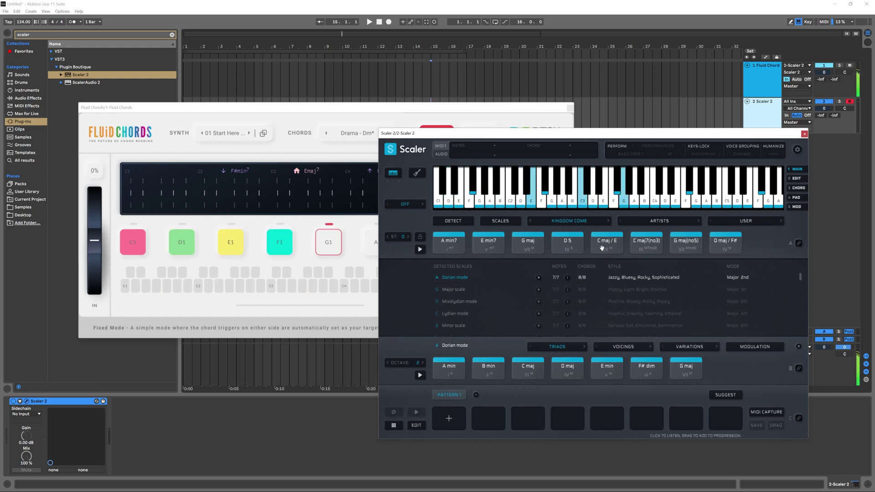
left_click(635, 249)
left_click(690, 250)
left_click(723, 248)
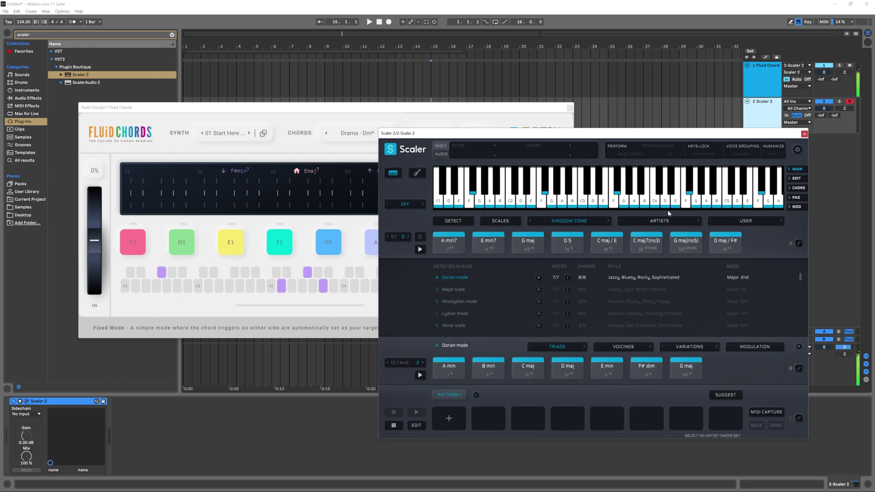
left_click(805, 134)
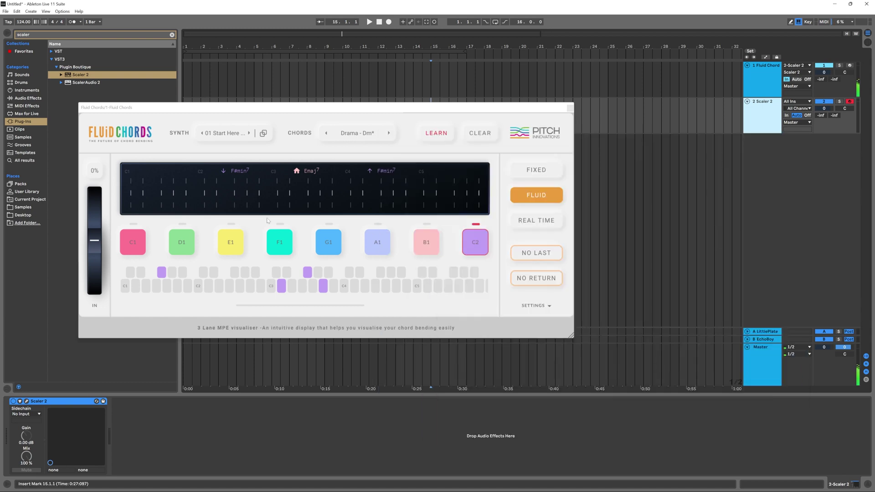
left_click_drag(352, 117, 457, 119)
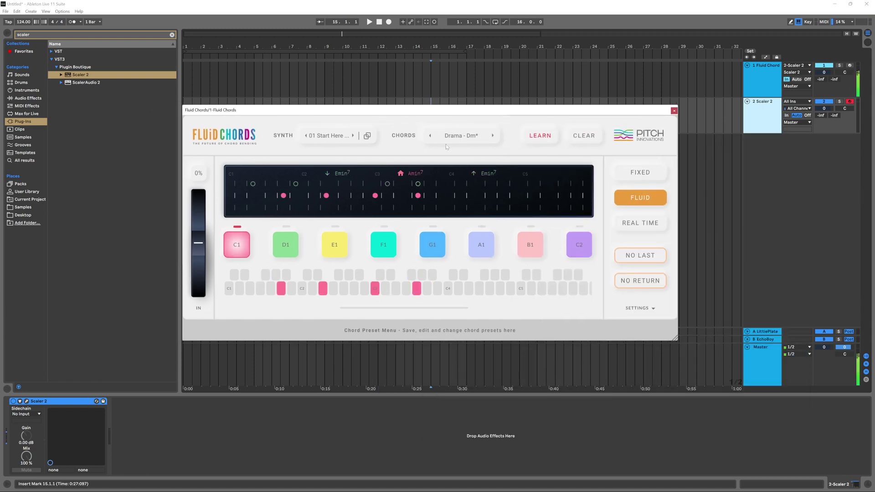
Bend the held C1 chord fully up into D1, then E1 and F1, choosing each as the next target.
left_click_drag(195, 260, 199, 212)
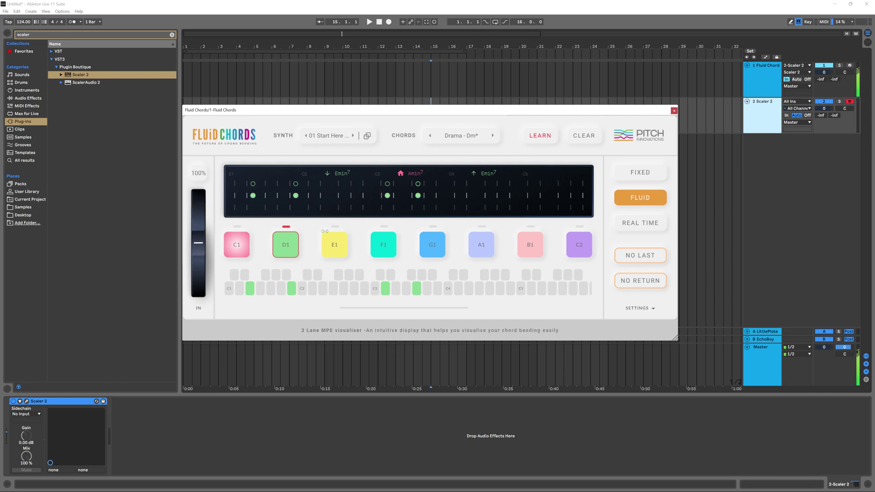
left_click(336, 247)
left_click_drag(201, 261, 206, 207)
left_click(383, 247)
left_click_drag(206, 251, 202, 196)
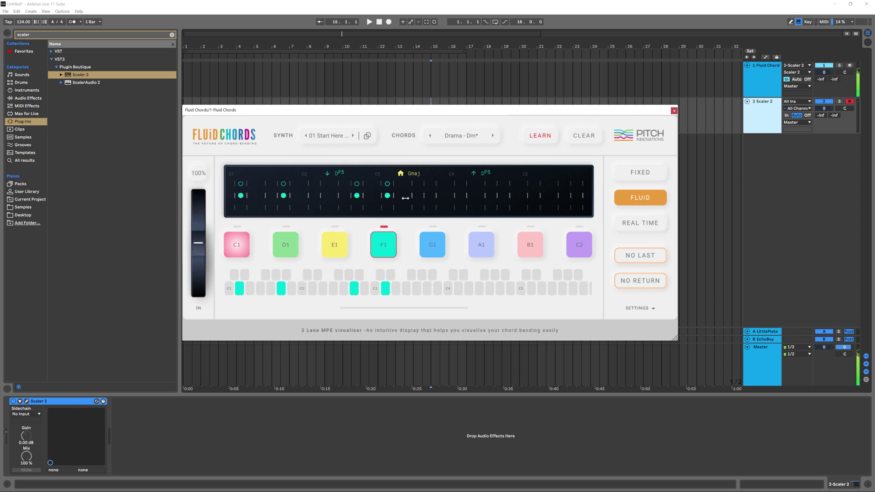
Continue bending up through the G1, A1, B1 and C2 chords, choosing each trigger as the target before its bend.
left_click(422, 247)
left_click_drag(198, 243, 204, 214)
left_click(488, 244)
left_click_drag(197, 274, 200, 196)
left_click(531, 245)
left_click_drag(196, 260, 199, 196)
left_click(577, 246)
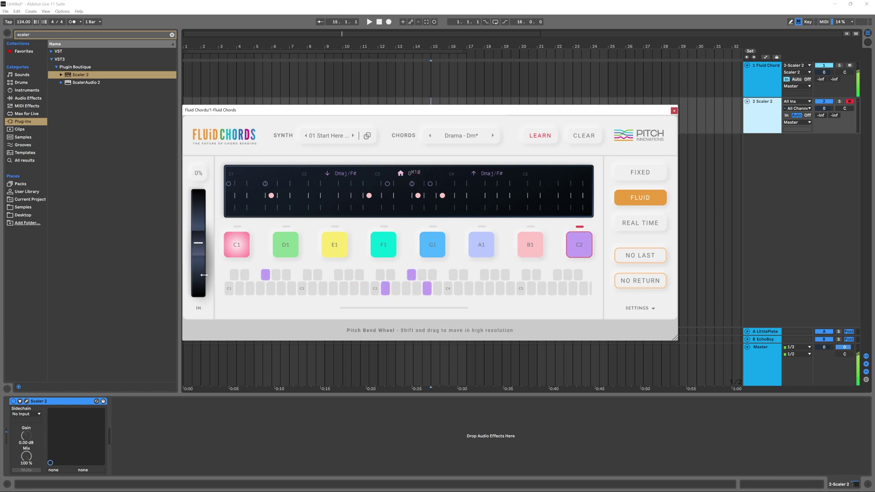
left_click_drag(209, 243, 217, 185)
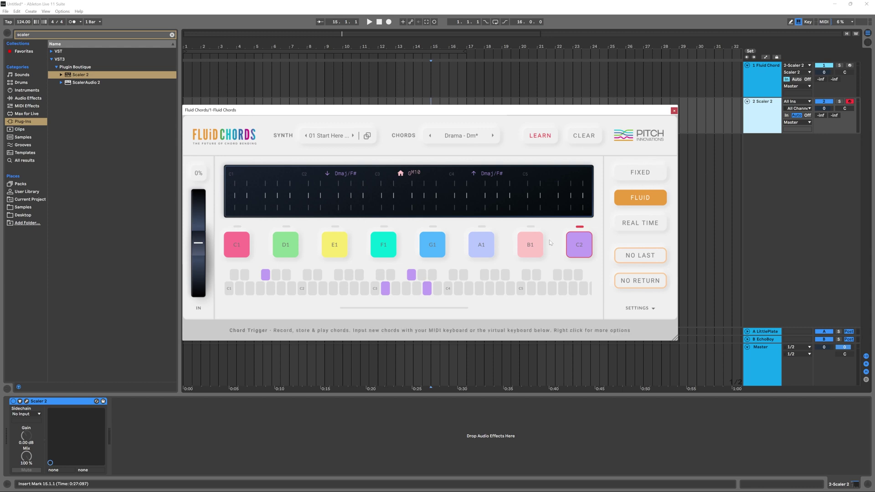
Transpose the chord on each trigger up by 12 semitones, working from C2 back to C1.
right_click(577, 243)
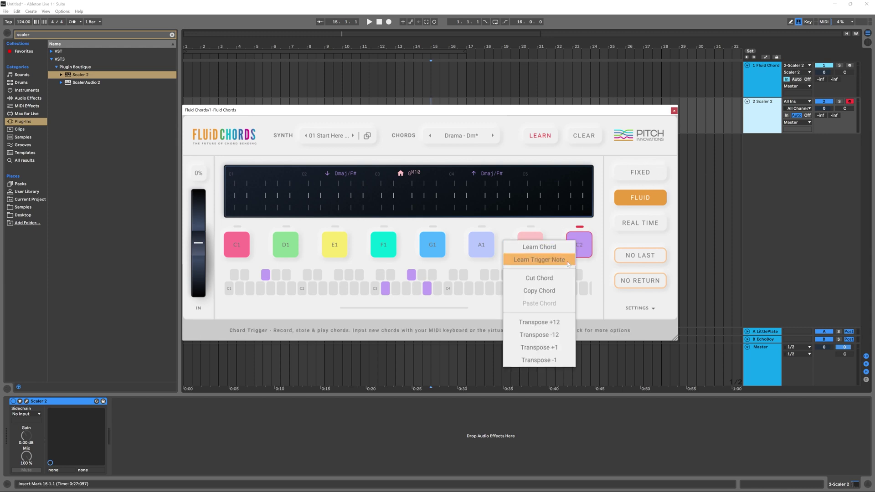
left_click(542, 325)
right_click(538, 244)
left_click(502, 325)
right_click(485, 244)
left_click(449, 325)
right_click(435, 250)
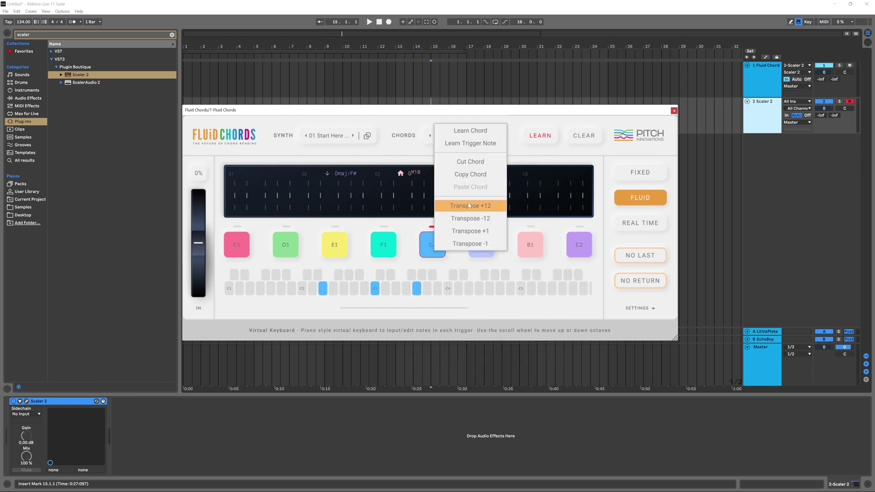
right_click(378, 246)
right_click(336, 246)
right_click(291, 246)
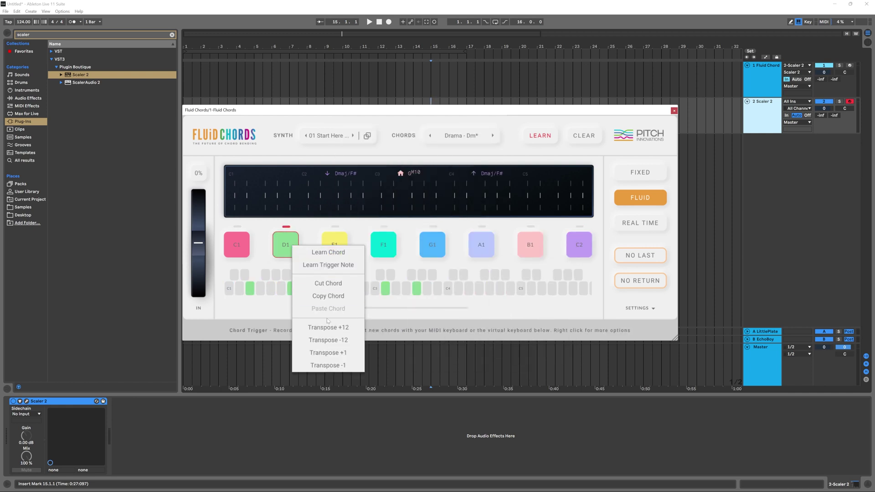
right_click(247, 242)
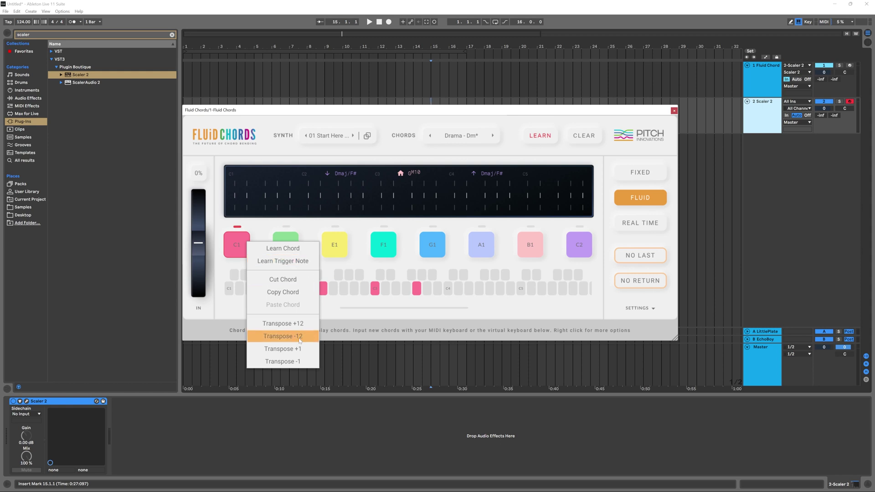